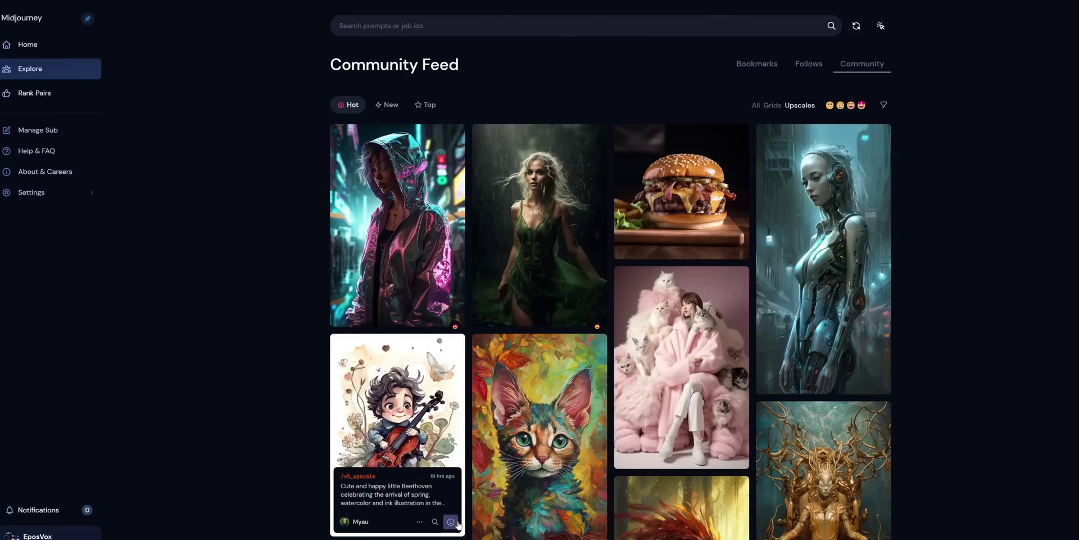
Step: Rate the little Beethoven, cheeseburger and alien pyramid images with emoji reactions in the community feed
click(456, 521)
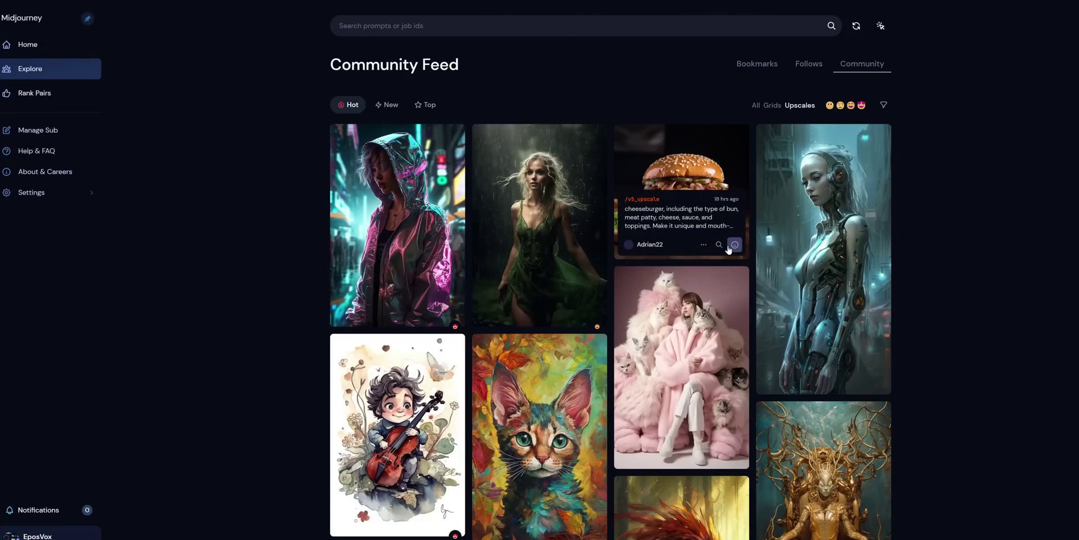
click(719, 246)
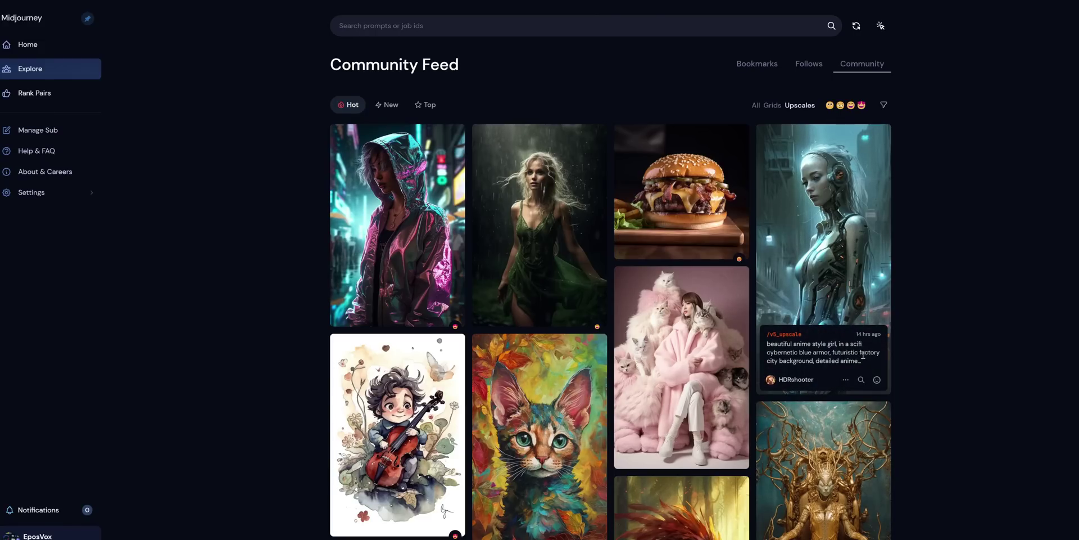
scroll(853, 382, down, 8)
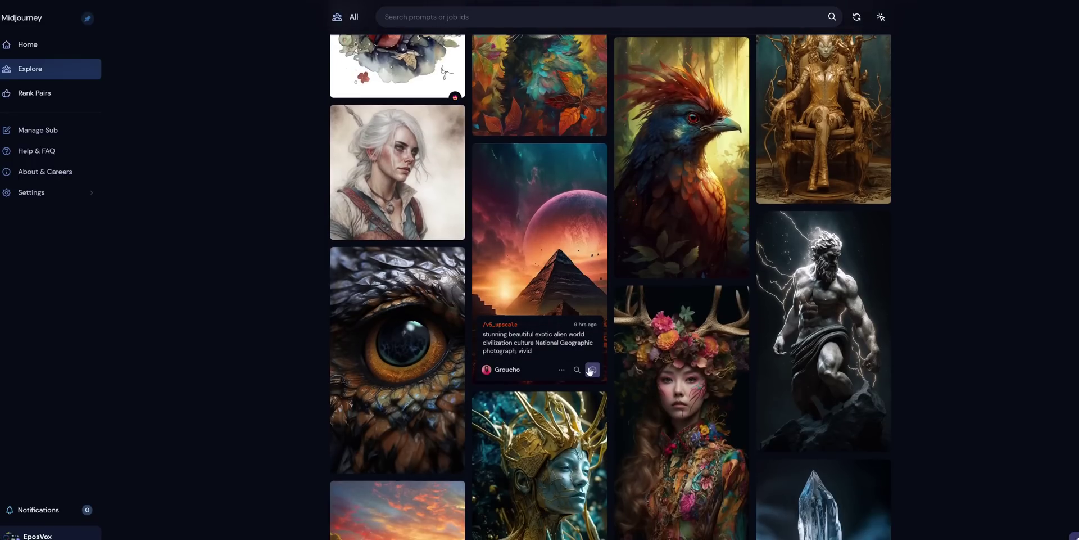
click(594, 368)
scroll(602, 377, down, 5)
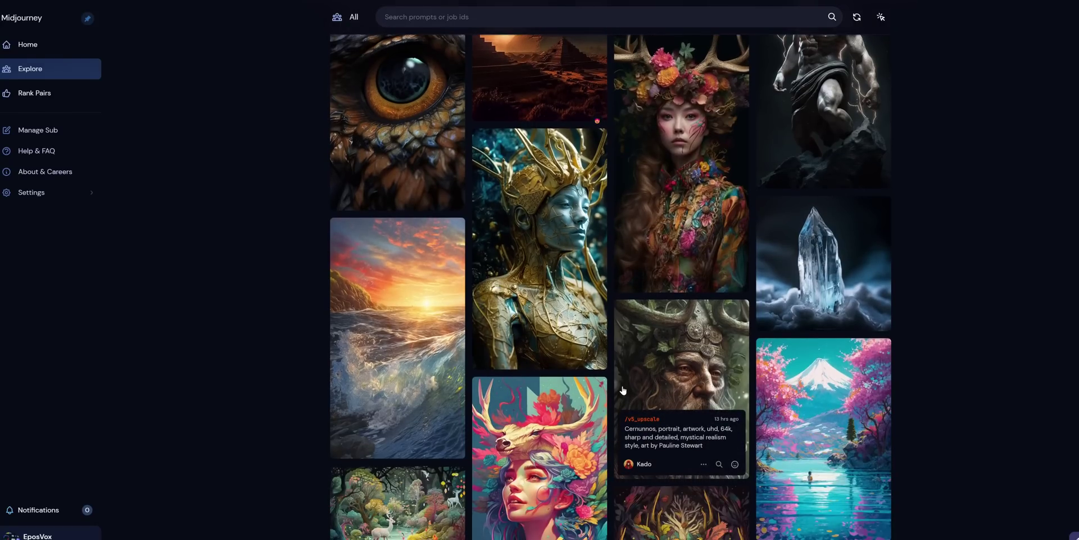
scroll(623, 389, down, 2)
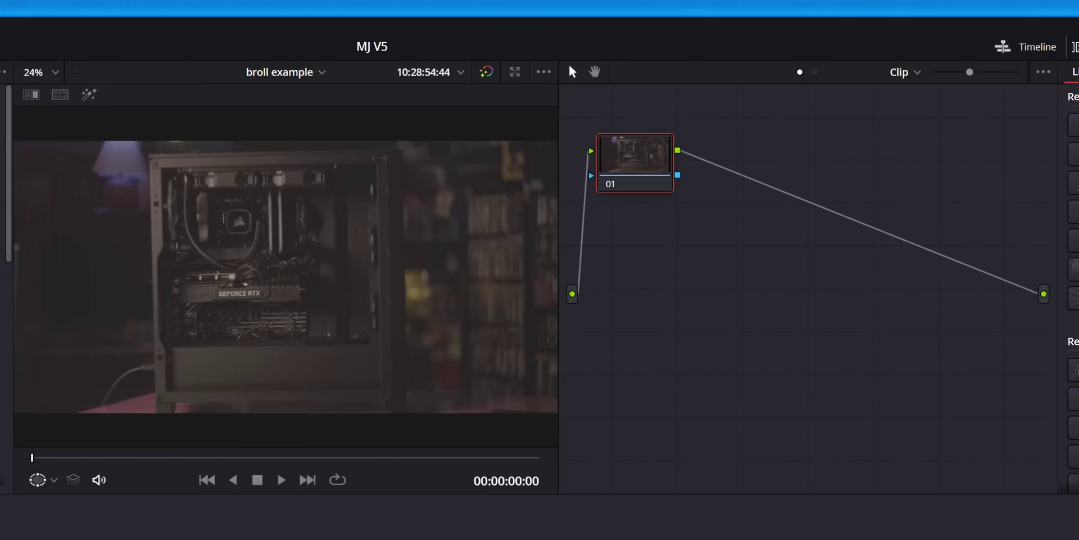
right_click(1, 141)
click(1, 198)
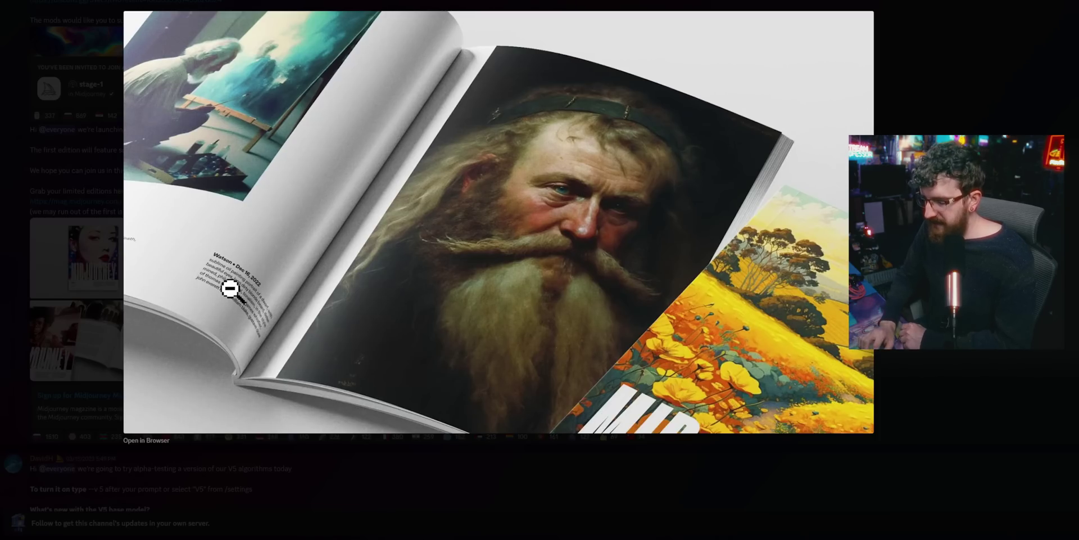
Step: View the Midjourney magazine cover among the announcement's images and close the image preview
key(Left)
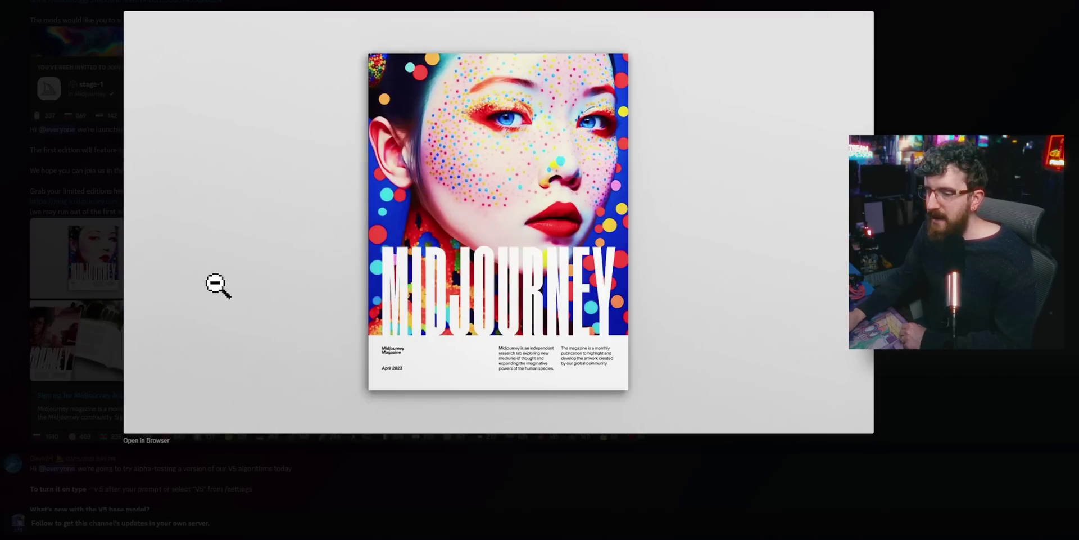
click(63, 183)
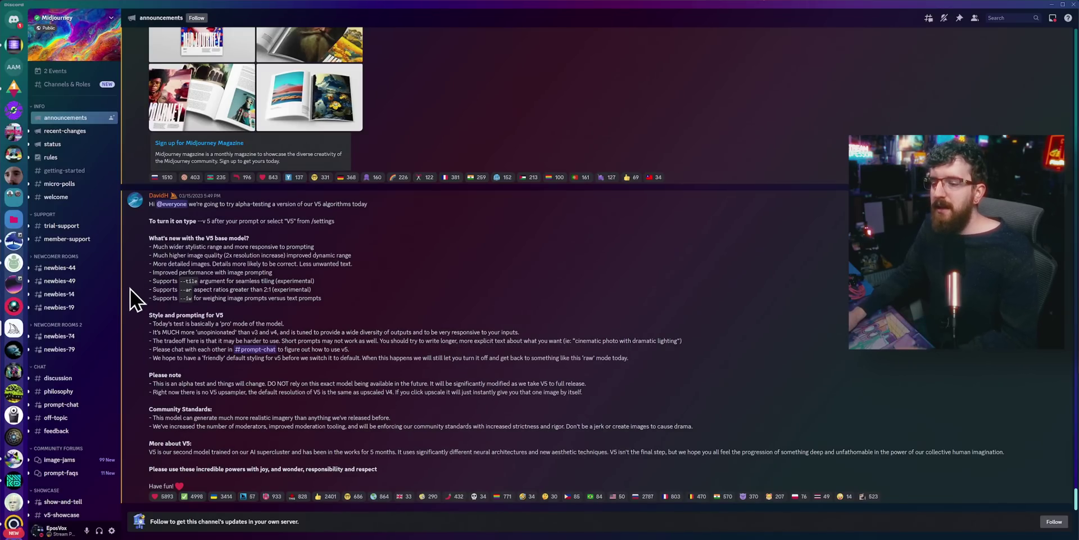
Step: Open the Midjourney server's v5-showcase channel and browse through its posted images
scroll(92, 366, down, 5)
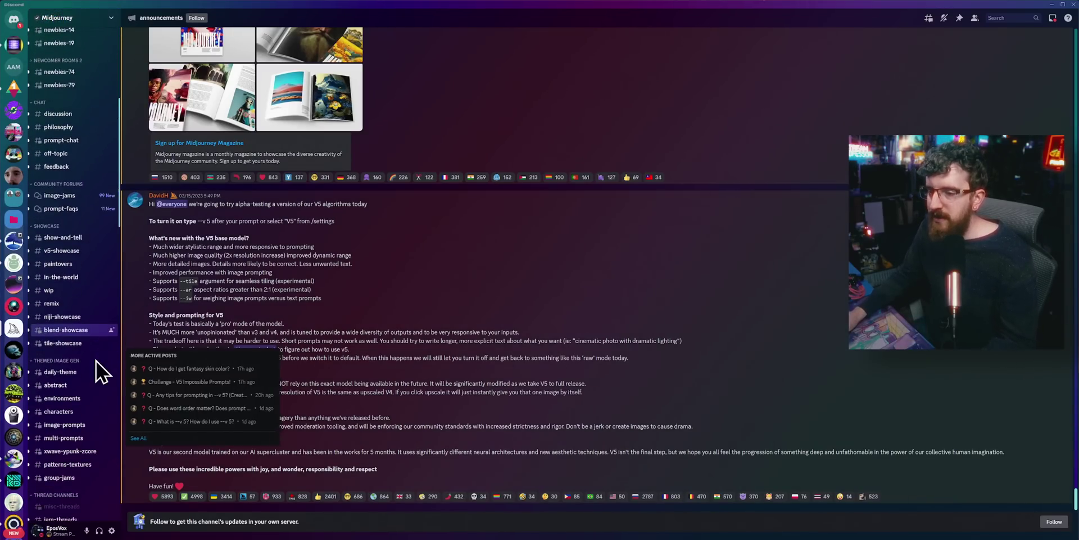
click(116, 295)
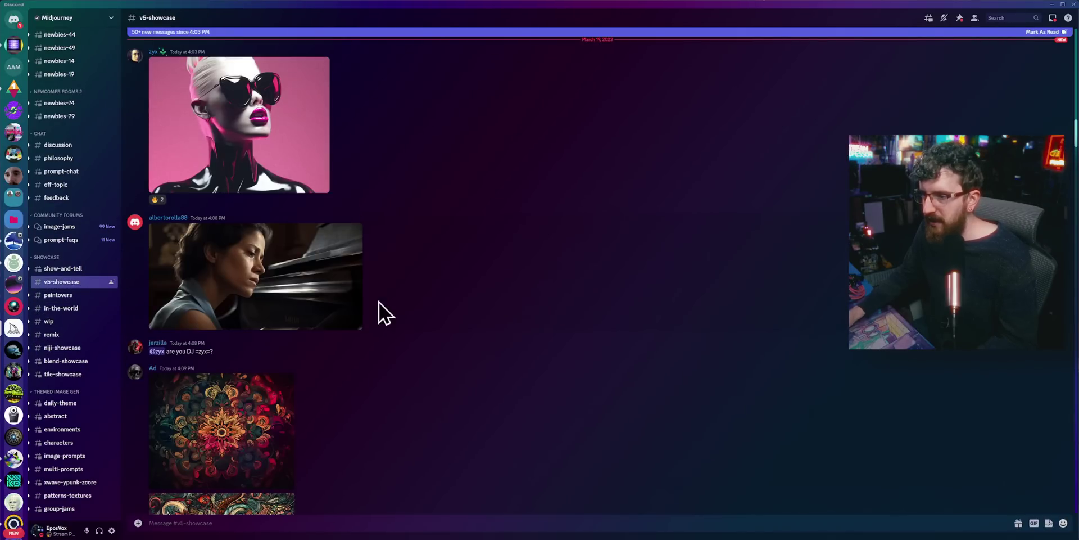
scroll(491, 379, down, 15)
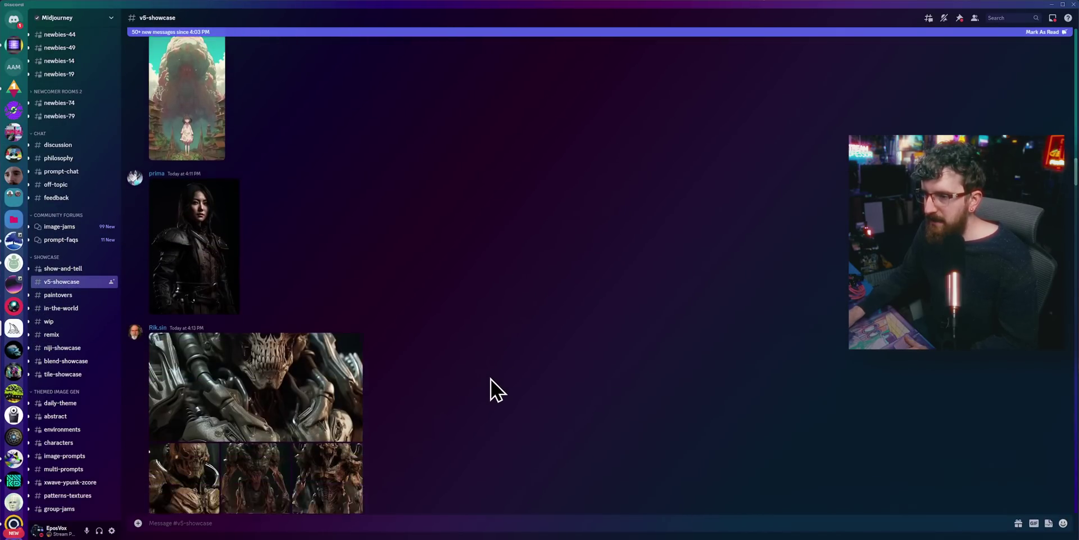
scroll(491, 379, down, 8)
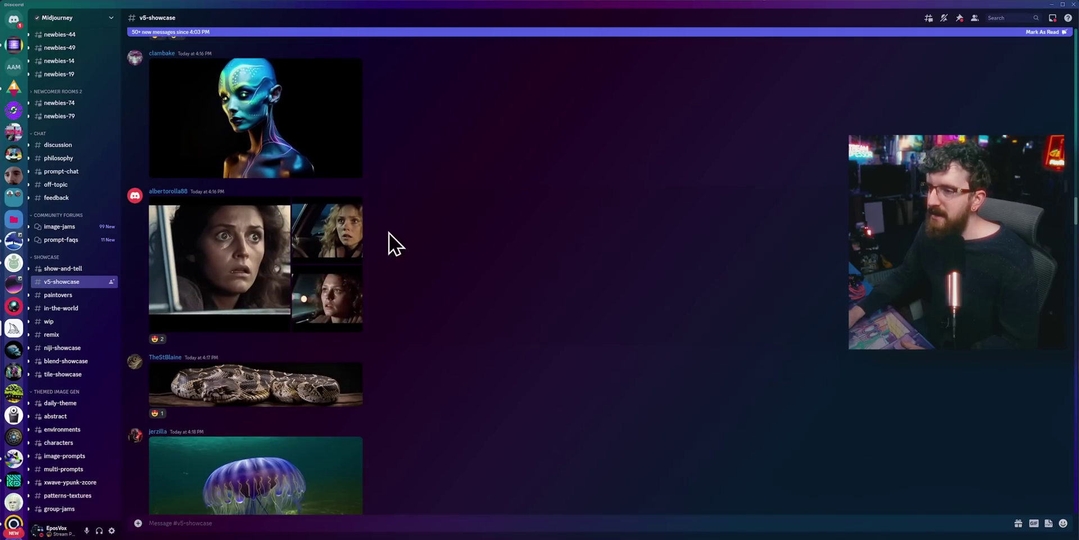
Step: Open the glowing blue alien portrait in the web browser, and return to Discord to close its preview
click(306, 119)
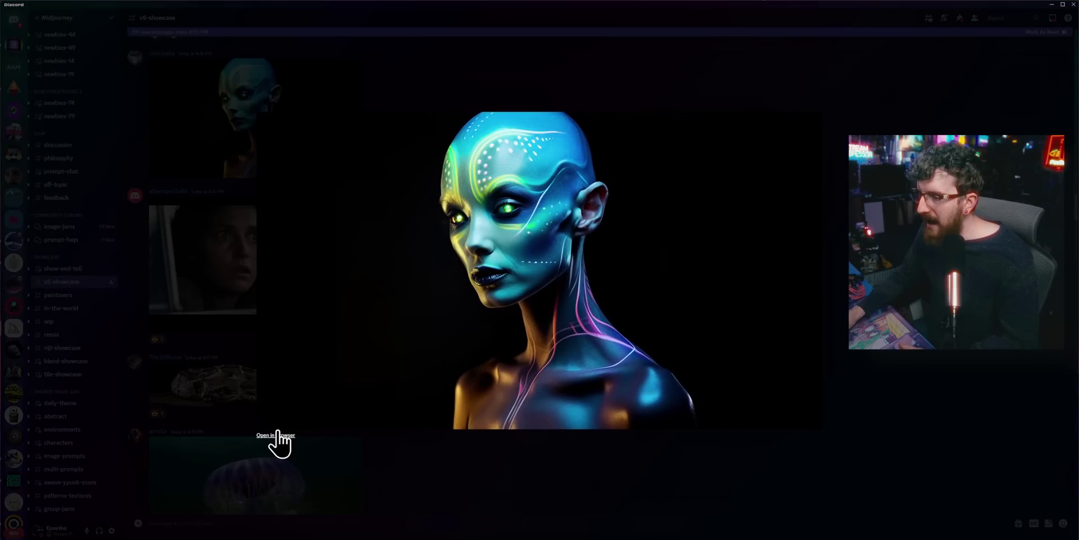
click(277, 436)
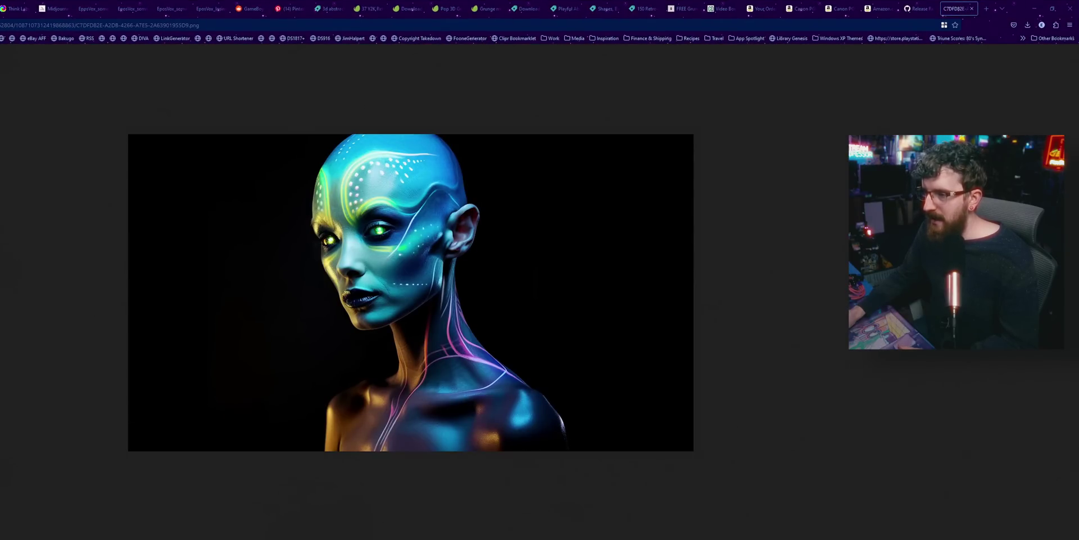
key(alt+Tab)
click(223, 383)
Step: View each cinematic portrait of the frightened women in cars, close the preview and continue down the showcase
click(235, 278)
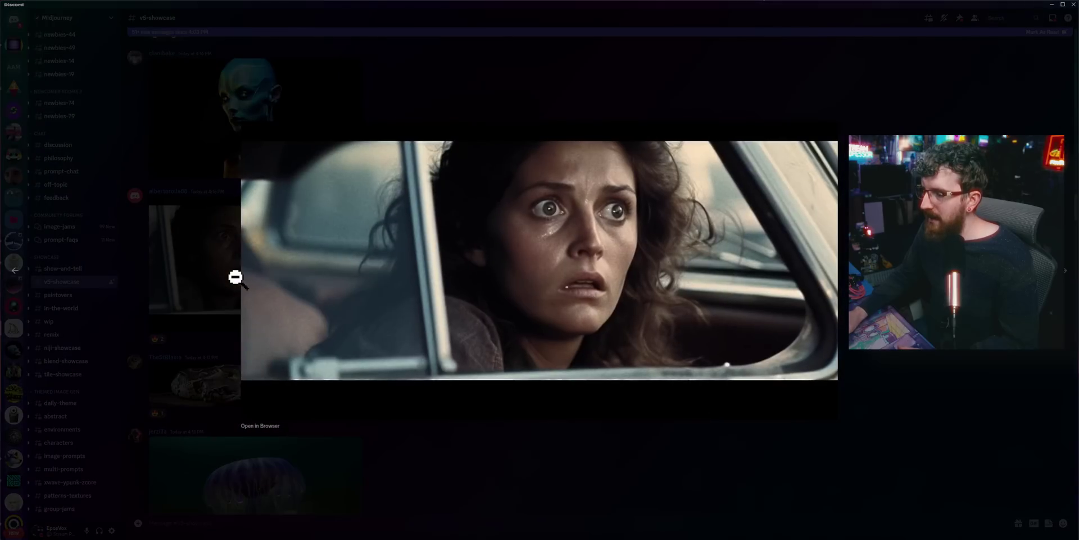
key(Right)
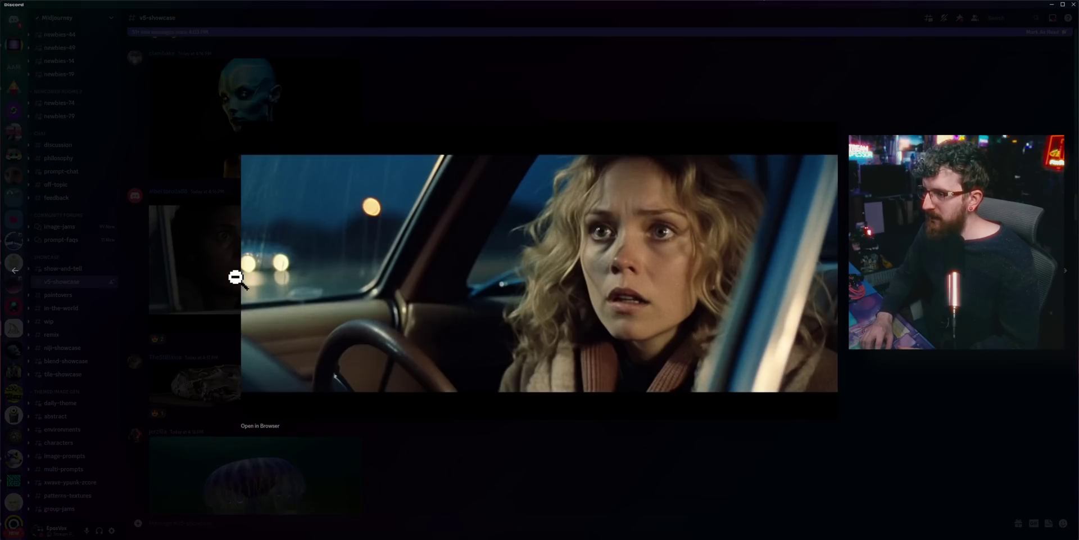
key(Right)
key(Right)
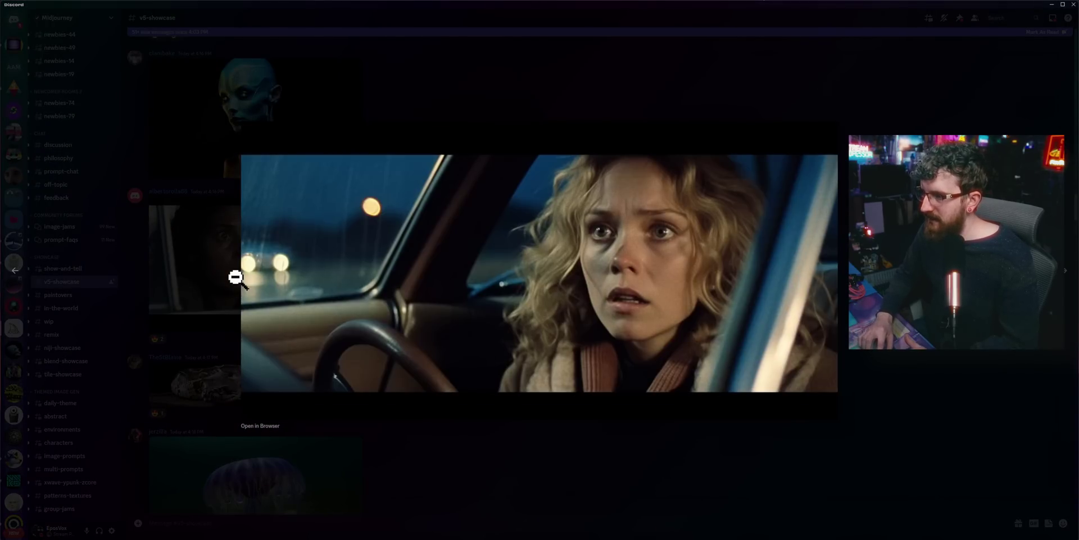
key(Right)
key(Right)
key(Right)
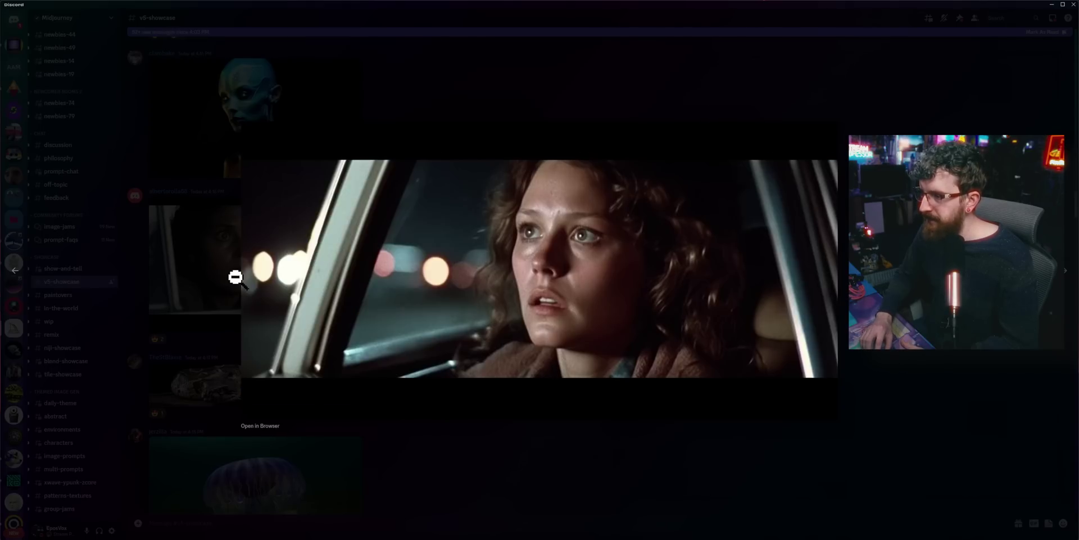
click(183, 247)
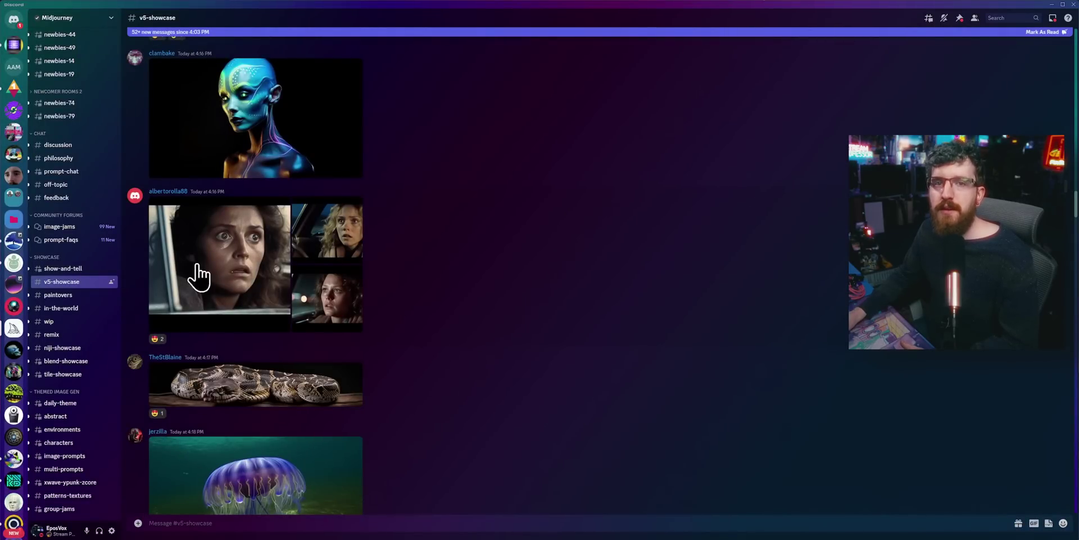
scroll(315, 337, down, 10)
scroll(314, 338, down, 3)
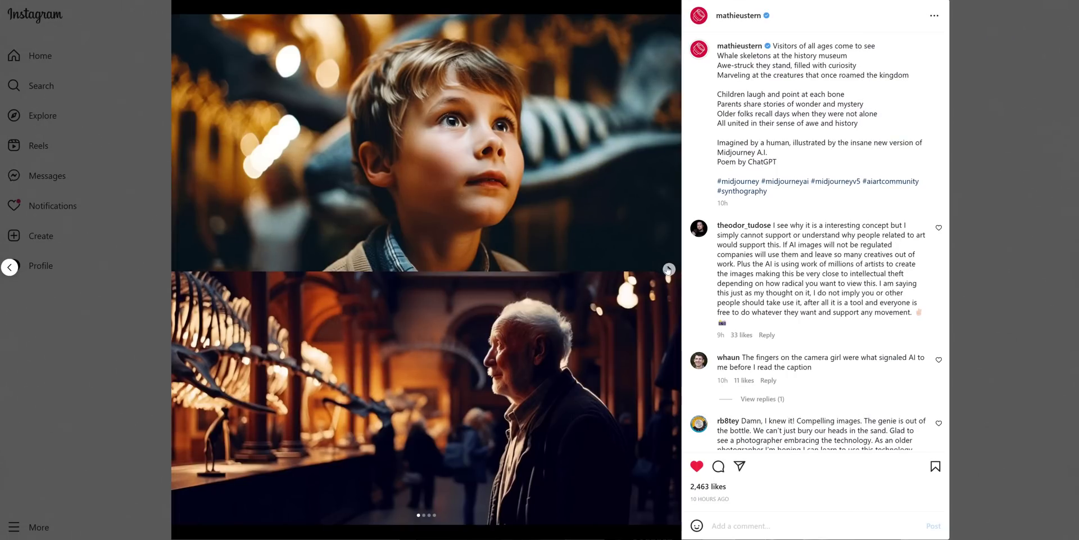
Step: Advance through the slides of the Instagram post showing museum visitors and whale skeletons
click(668, 270)
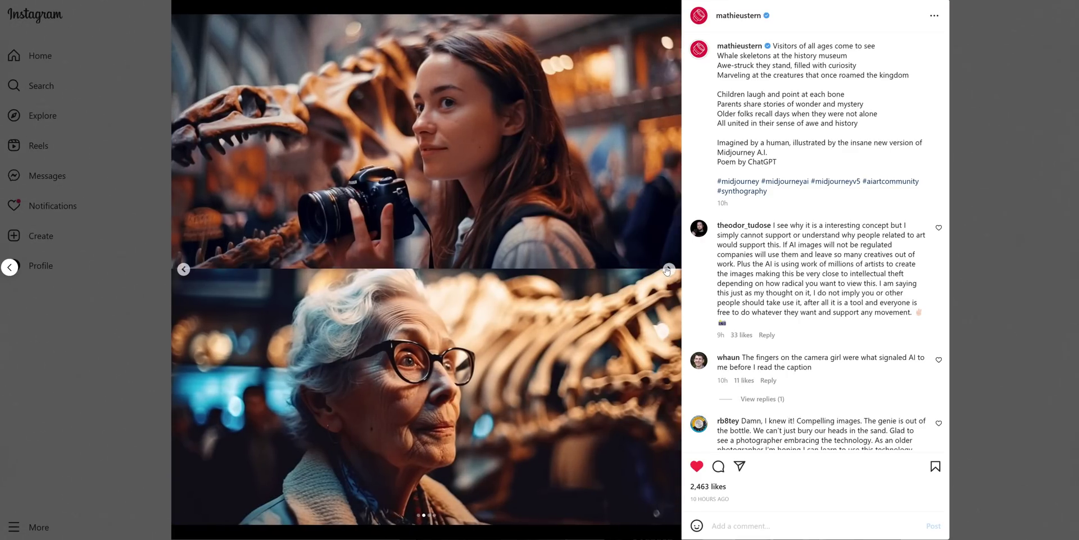
click(669, 269)
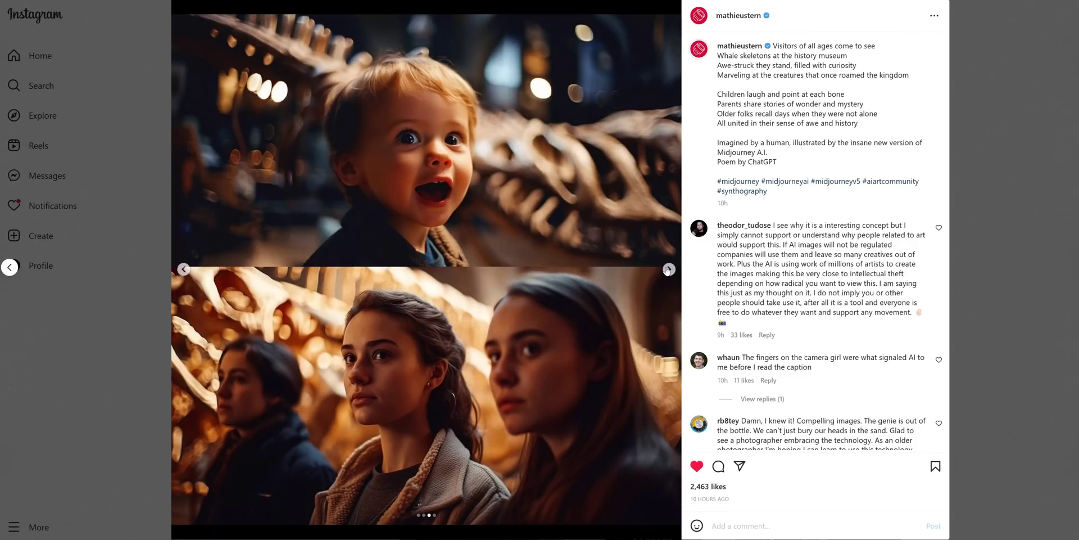
click(669, 270)
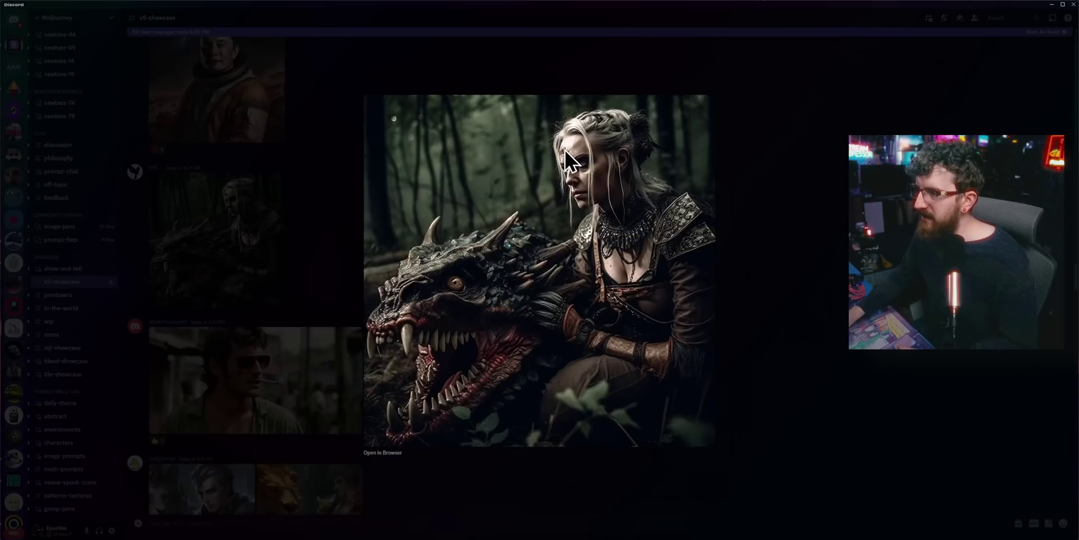
Step: Close the dragon image and view the enlarged portrait of the man in sunglasses smoking in v5-showcase
click(260, 178)
scroll(360, 303, down, 2)
scroll(346, 300, down, 2)
click(308, 235)
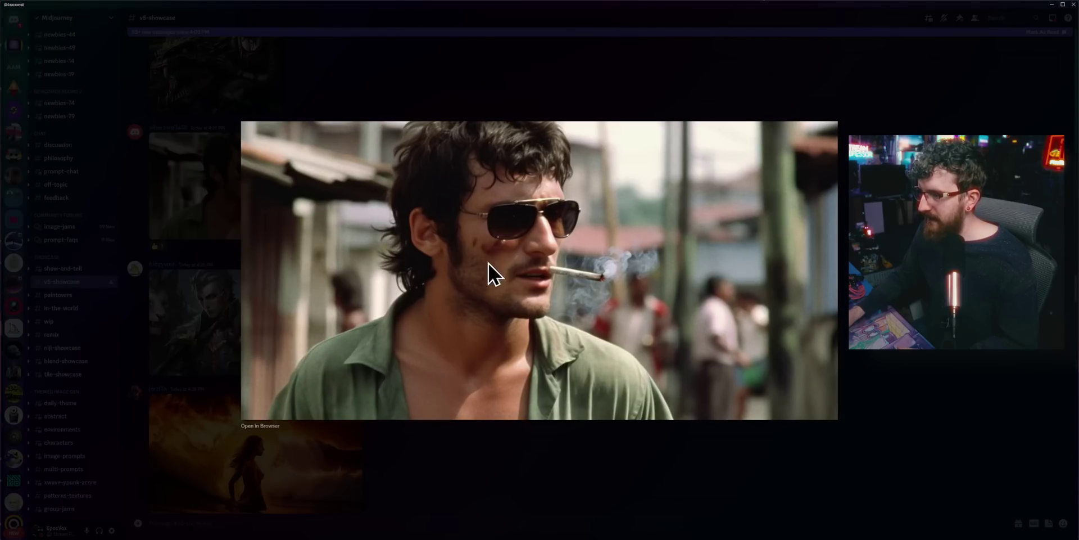
click(482, 114)
Step: Browse further through the v5-showcase posts down to the Boba Fett-style and armoured knight images
scroll(371, 326, down, 10)
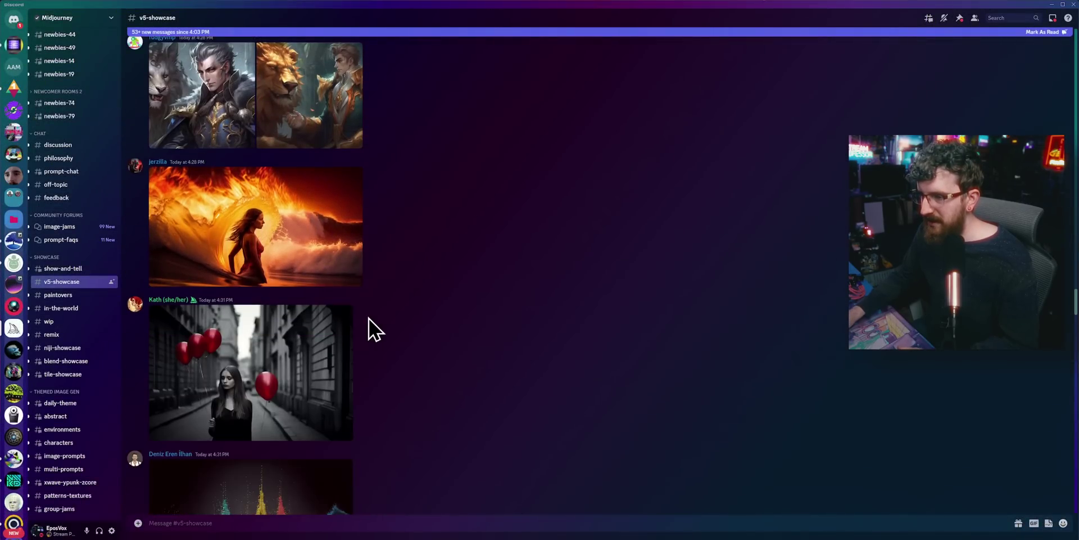
scroll(369, 318, down, 10)
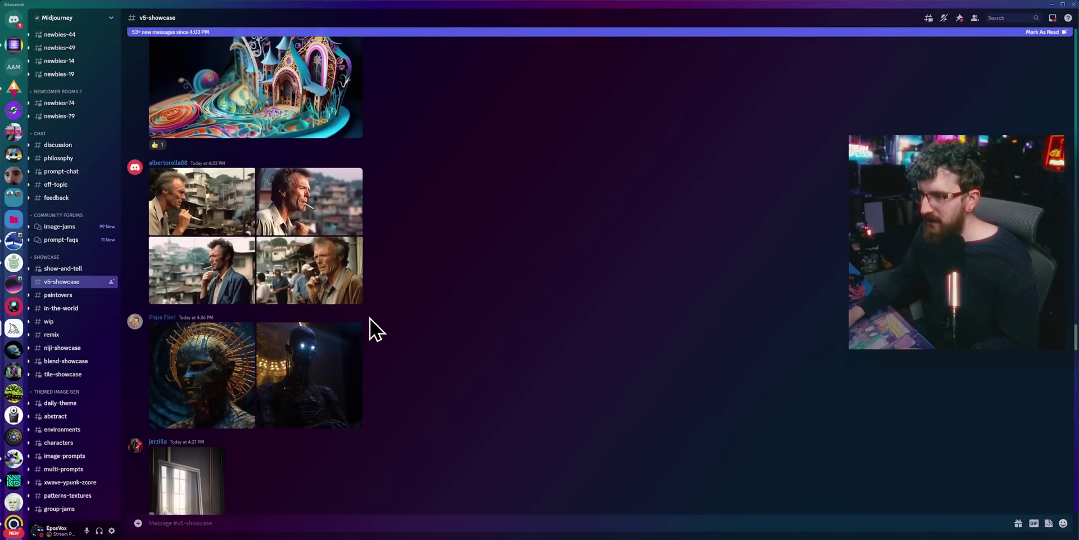
scroll(375, 328, down, 10)
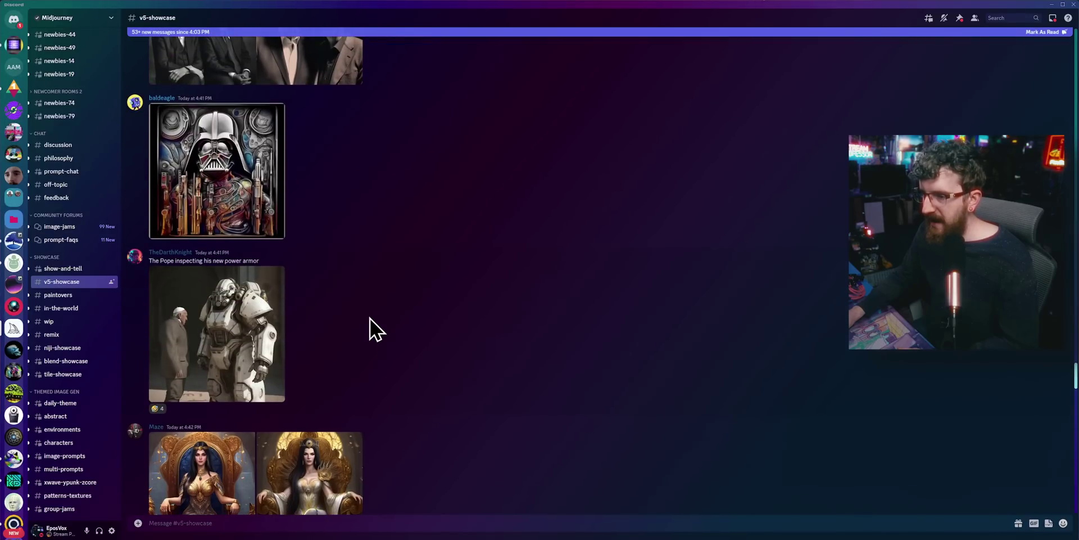
scroll(376, 329, down, 6)
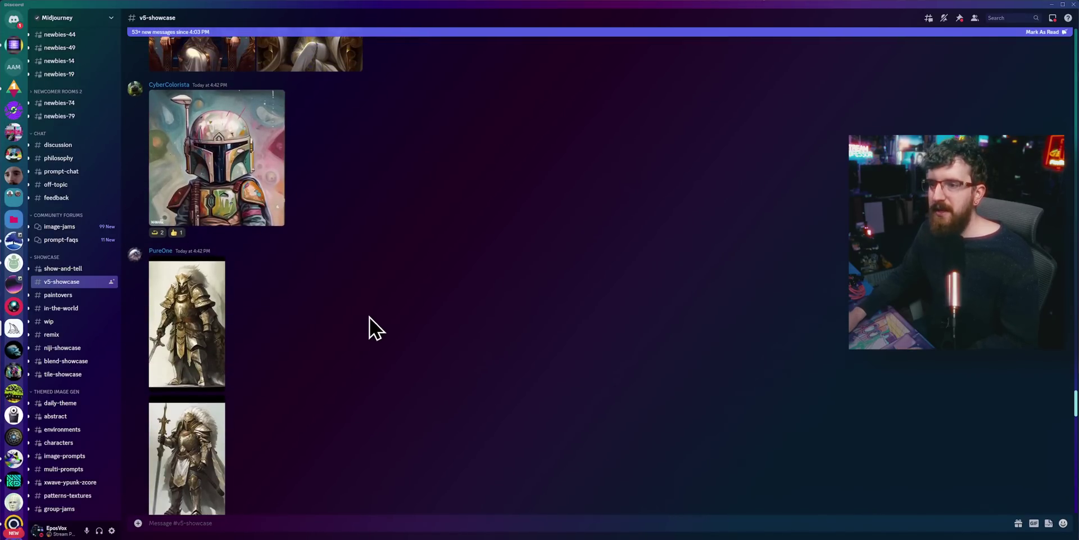
Step: Switch to the personal AAM server and review the first prompt results in its empty channel
click(14, 66)
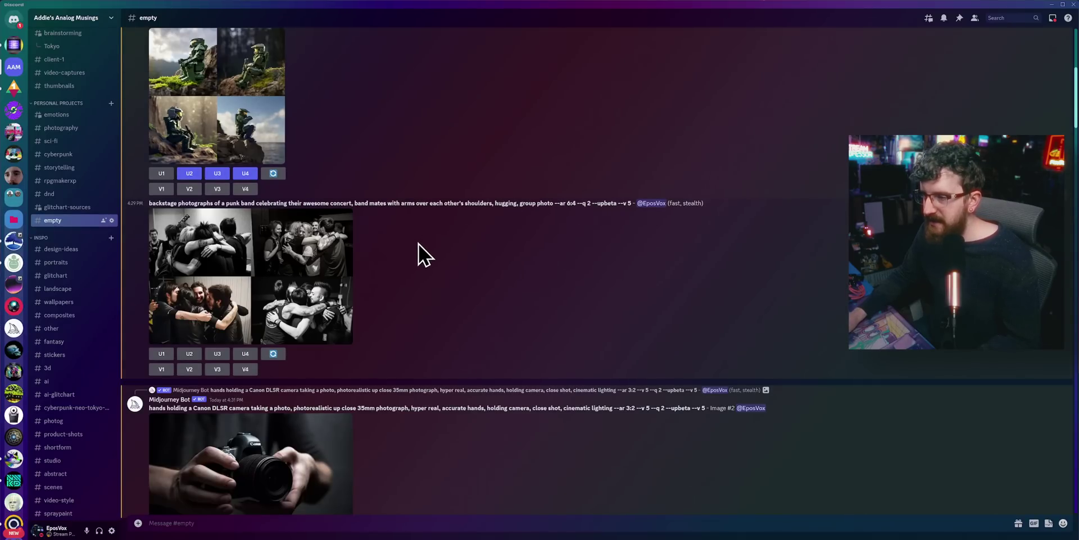
scroll(419, 243, up, 5)
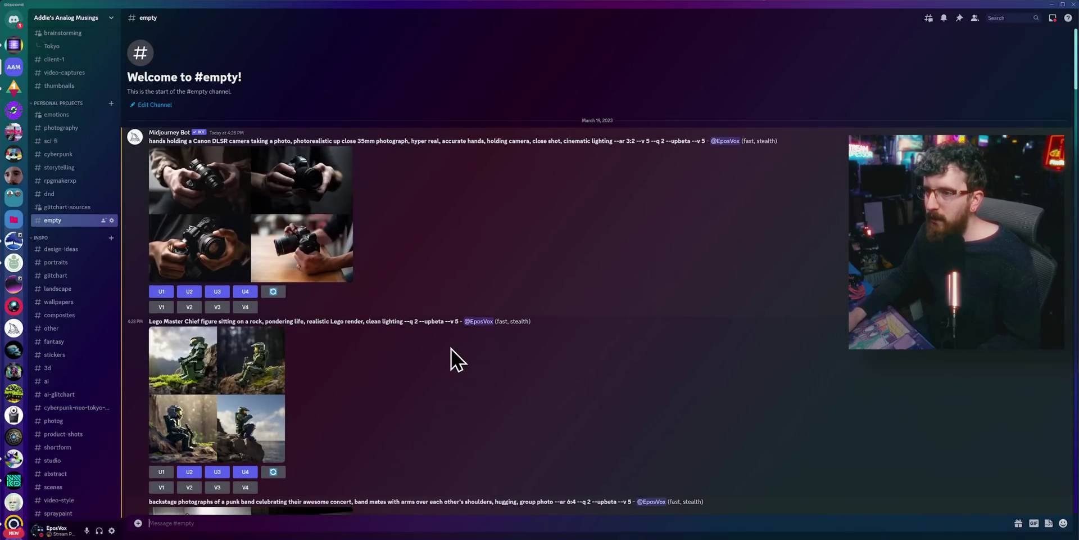
scroll(85, 188, up, 5)
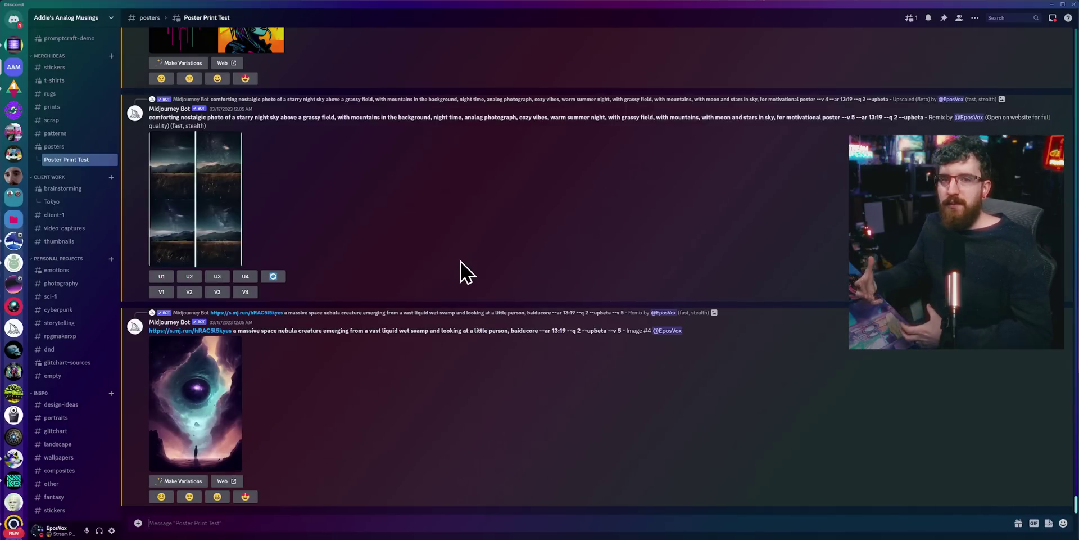
Step: Review the earlier V5 remix results in the Poster Print Test thread
scroll(422, 258, up, 15)
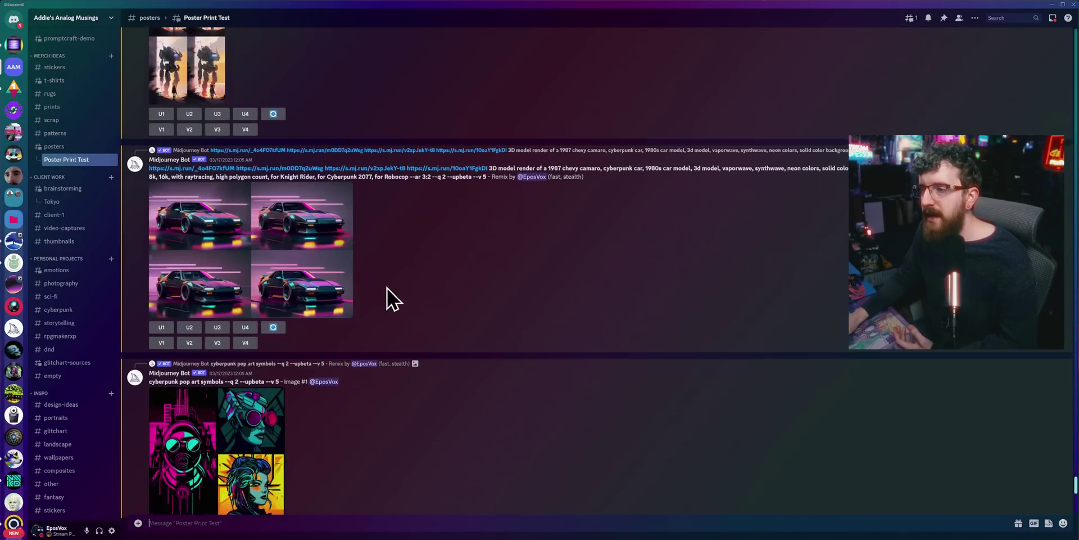
scroll(377, 315, up, 15)
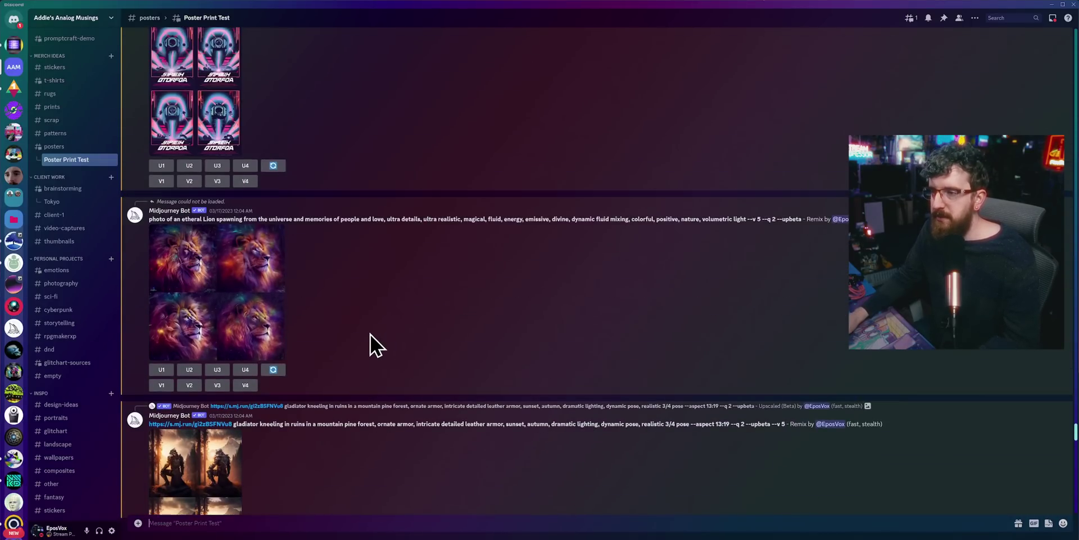
scroll(373, 338, down, 15)
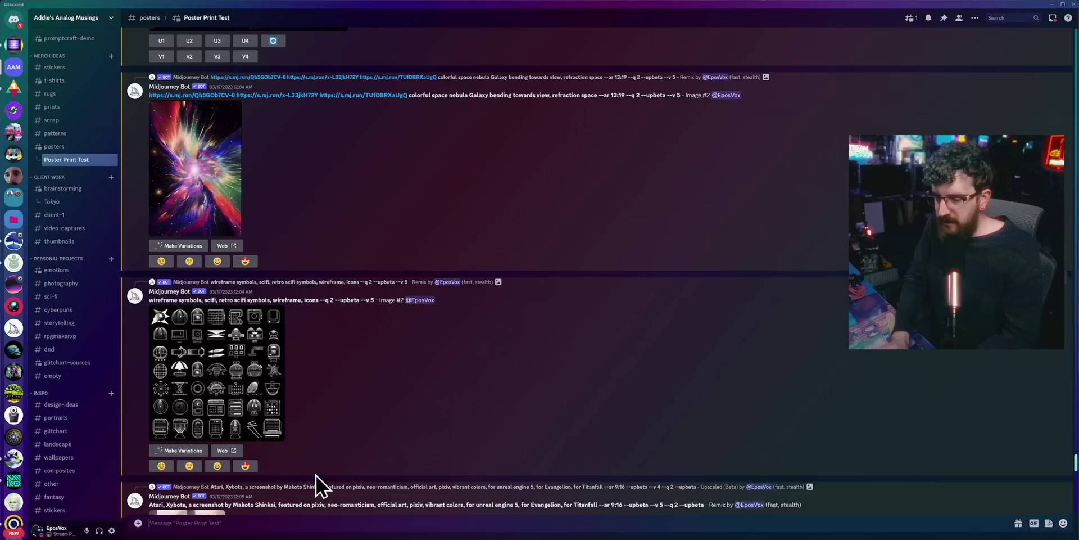
Step: Run the Midjourney bot's /settings command in the Poster Print Test thread
text(/settings)
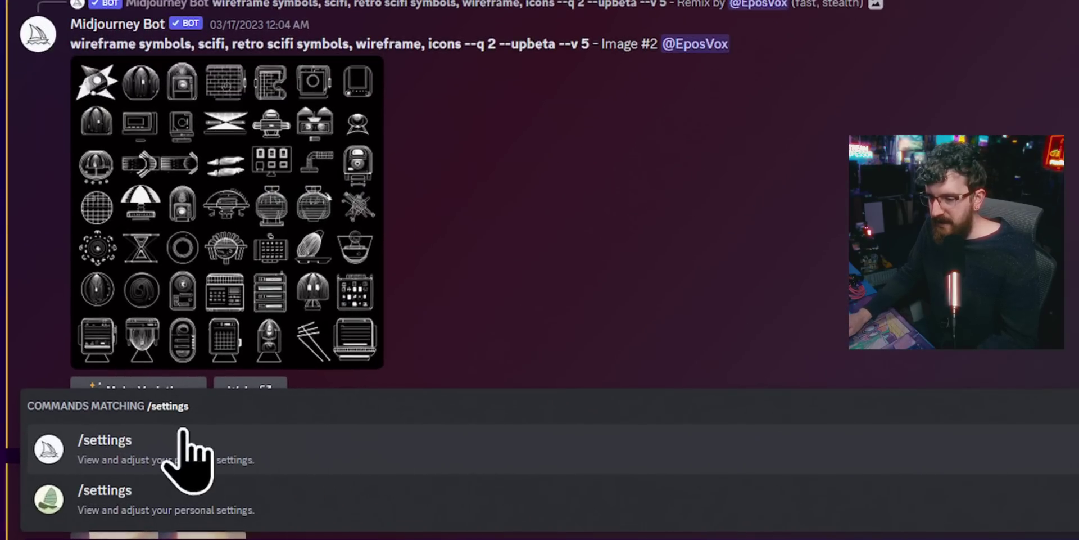
click(169, 354)
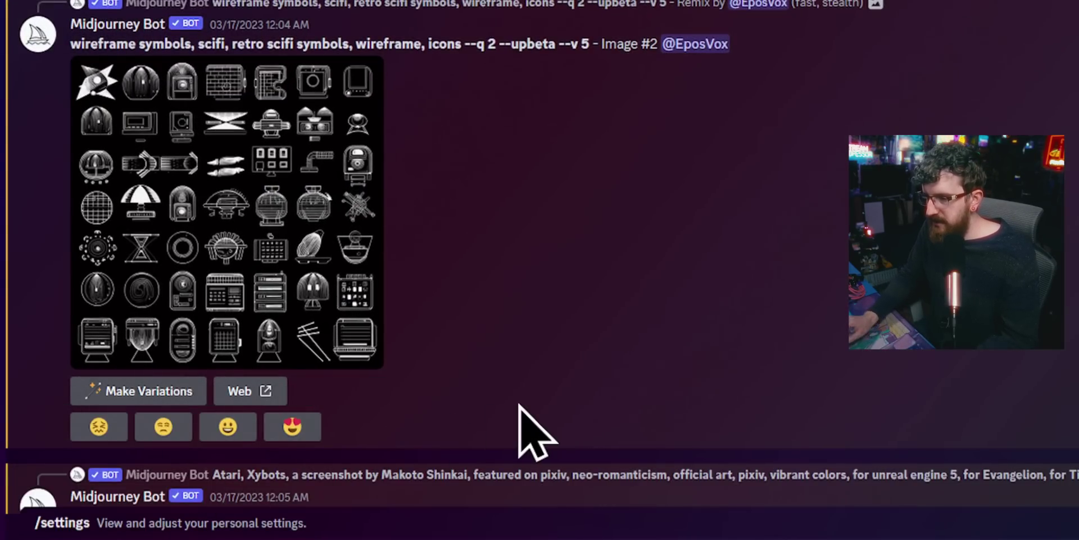
key(Return)
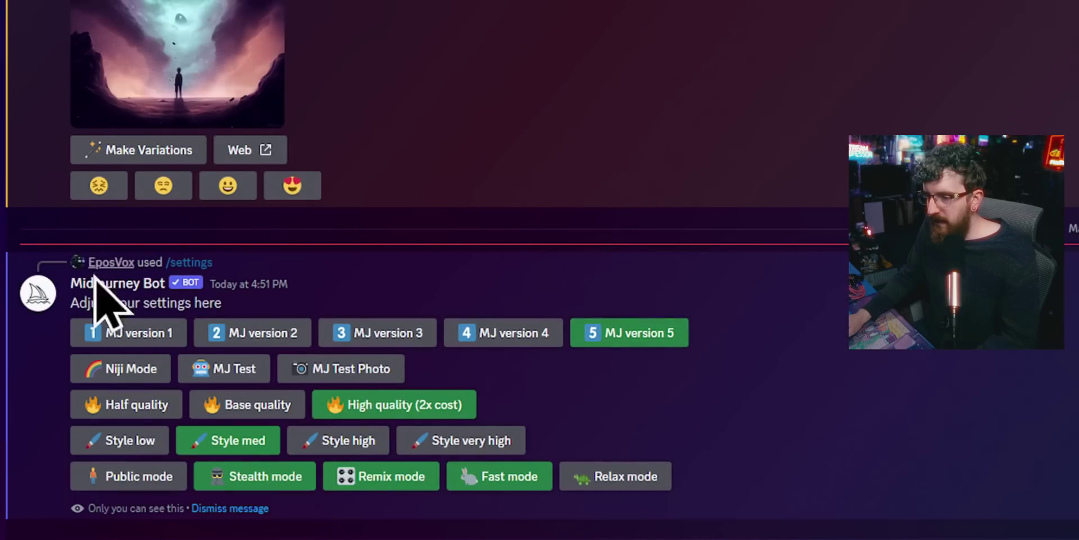
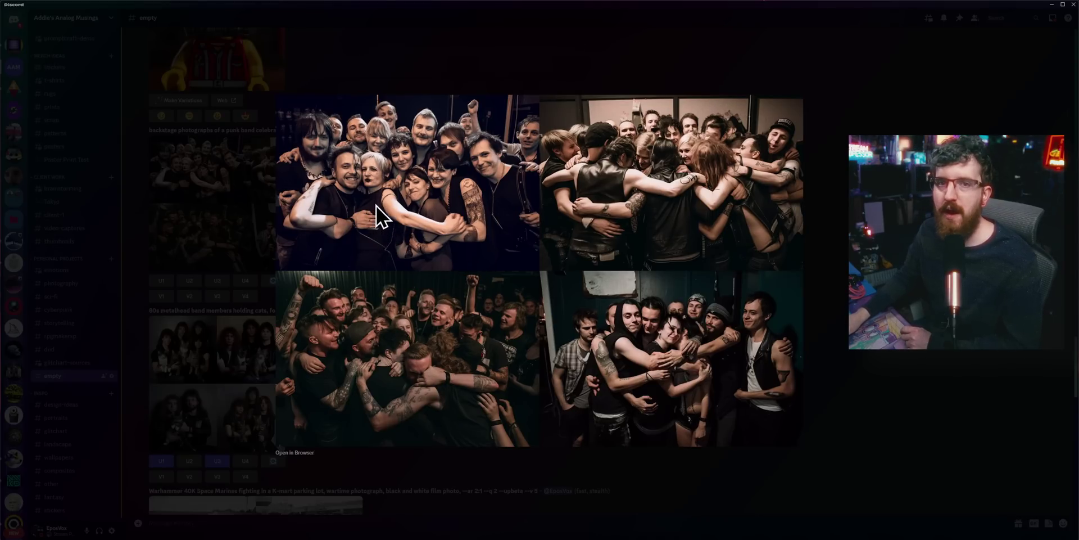
Step: Close the punk band image and view the enlarged 80s metalhead cat grid and its first upscaled image
click(369, 79)
scroll(325, 346, down, 3)
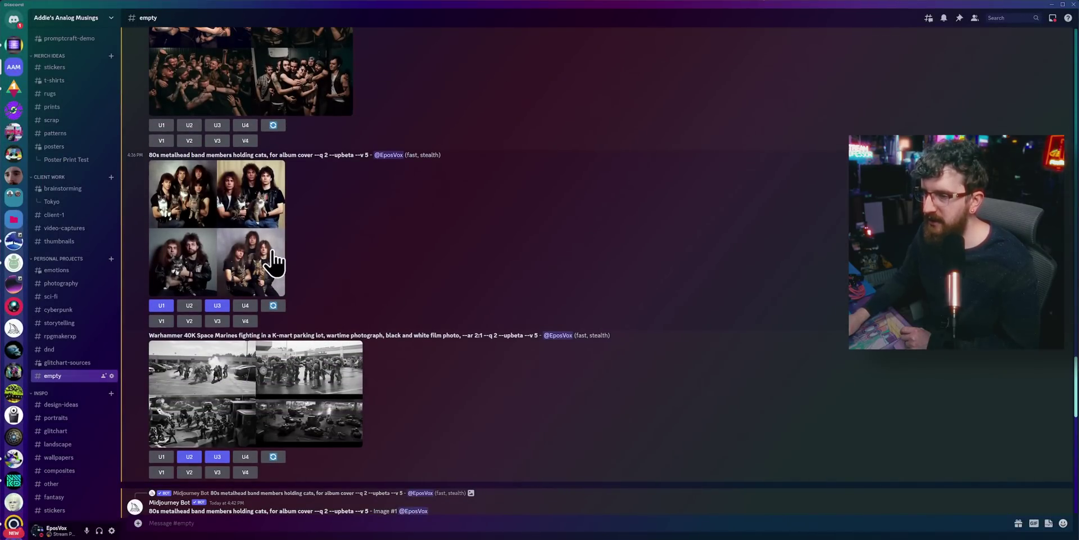
click(254, 209)
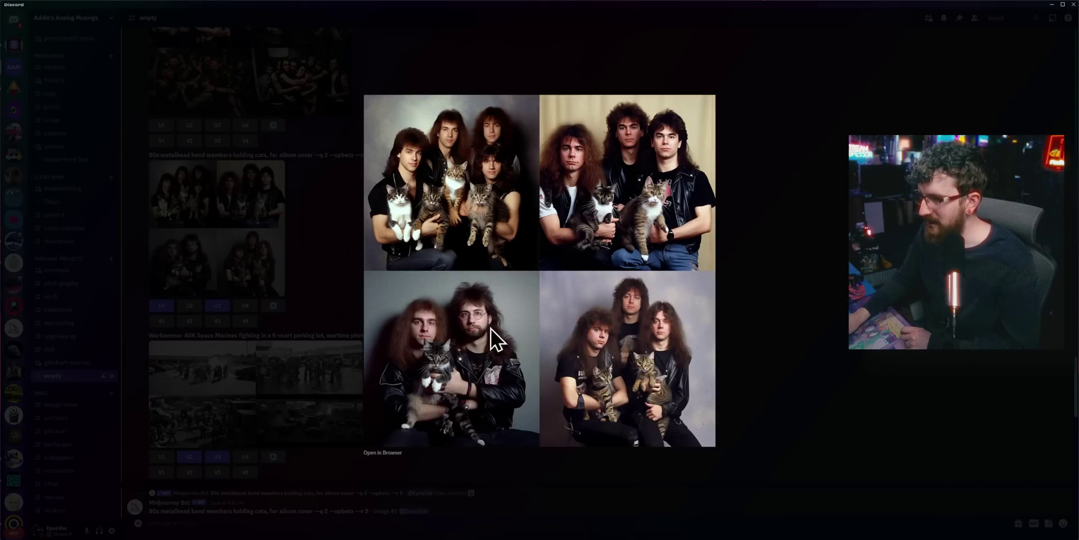
key(Escape)
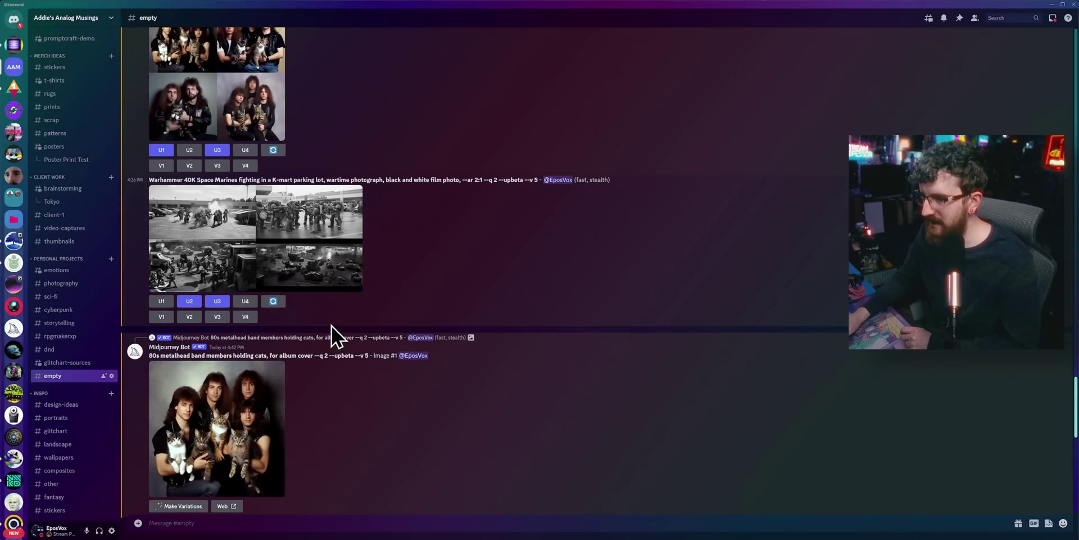
click(237, 419)
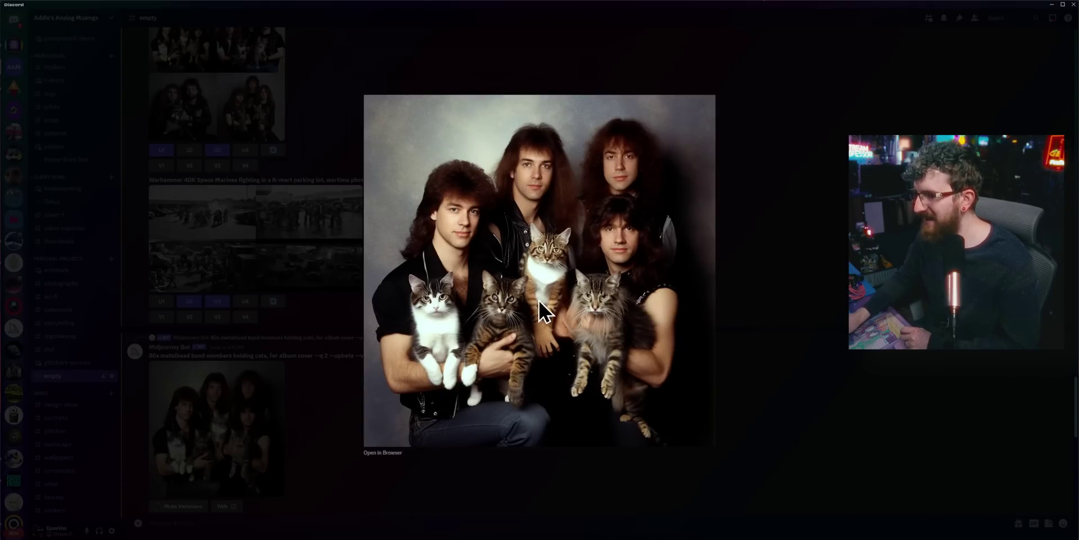
click(355, 275)
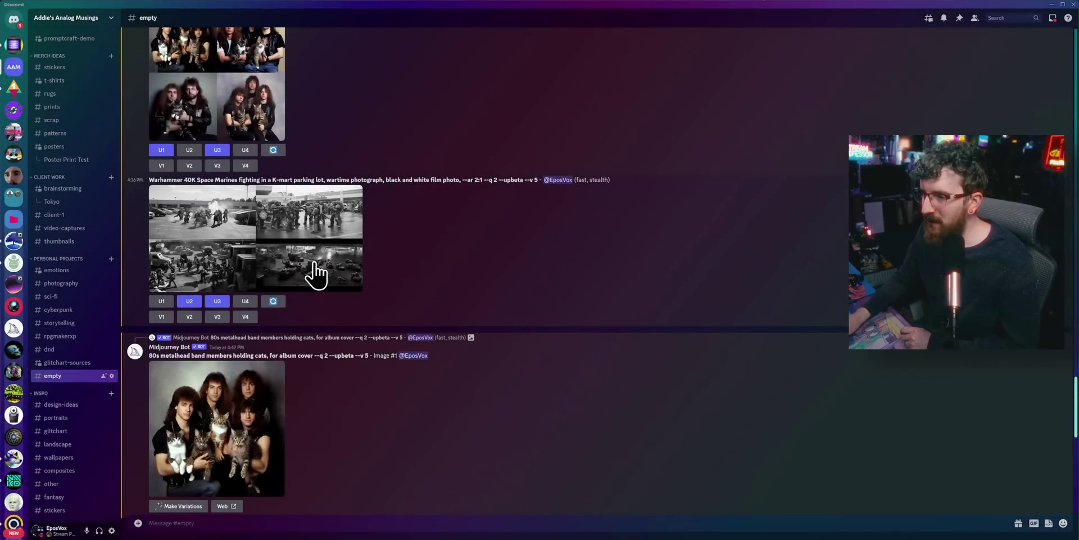
Step: View the enlarged Warhammer 40K Space Marines grid and return to the newest posts in the empty channel
click(314, 266)
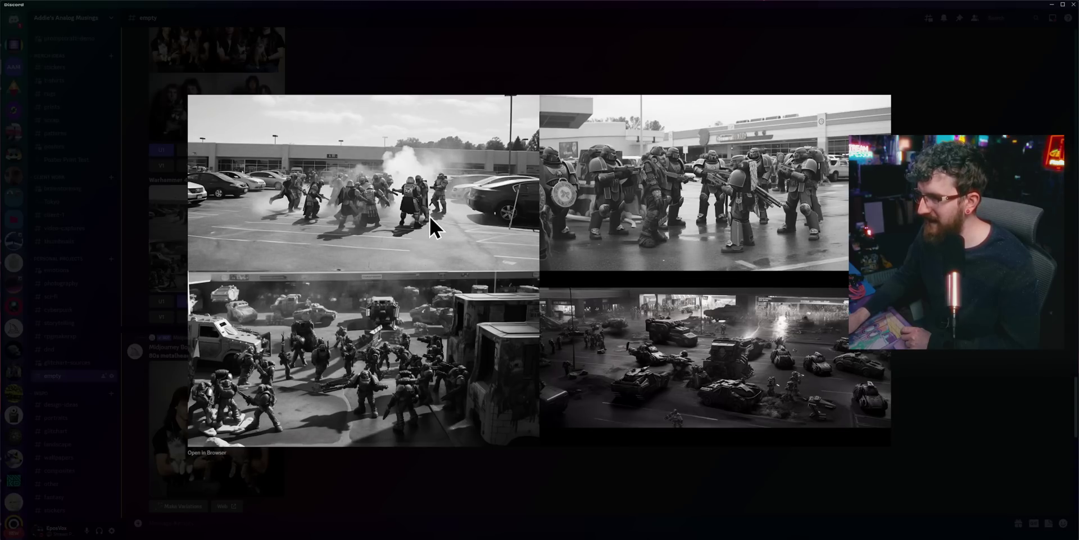
click(616, 441)
scroll(349, 440, down, 15)
Step: Start an /imagine prompt with "cinematic portrait of a young woman with blonde hair and pink highlights, with blue eyes, with freckles, smiling"
click(224, 515)
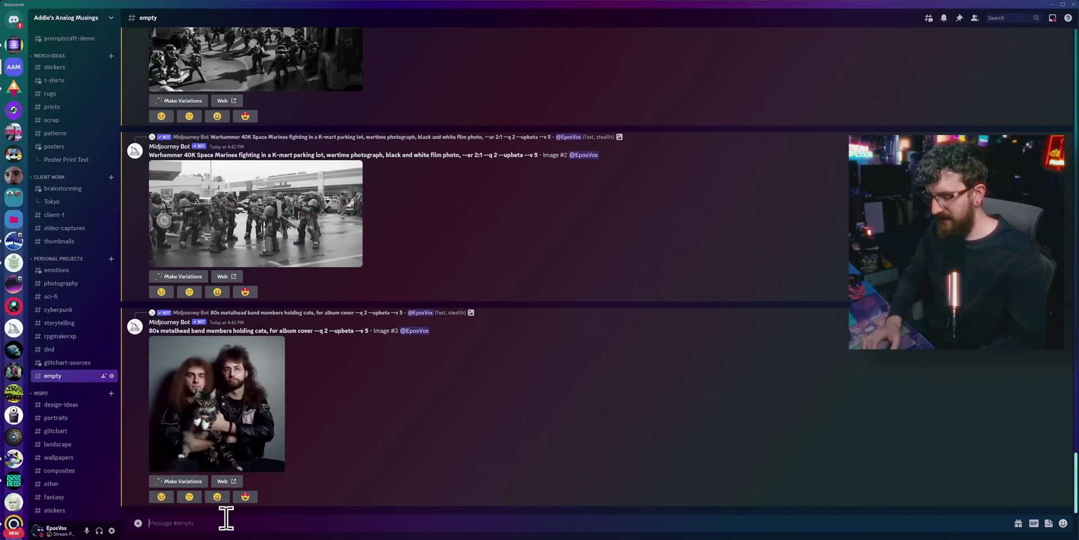
text(/imagine)
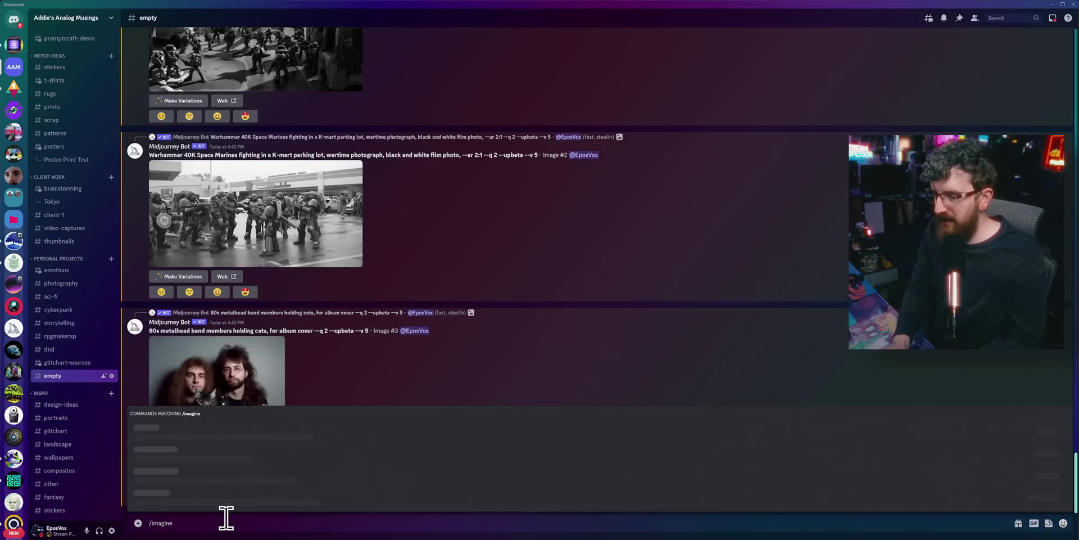
key(Tab)
text(cie)
key(BackSpace)
text(nematic portr)
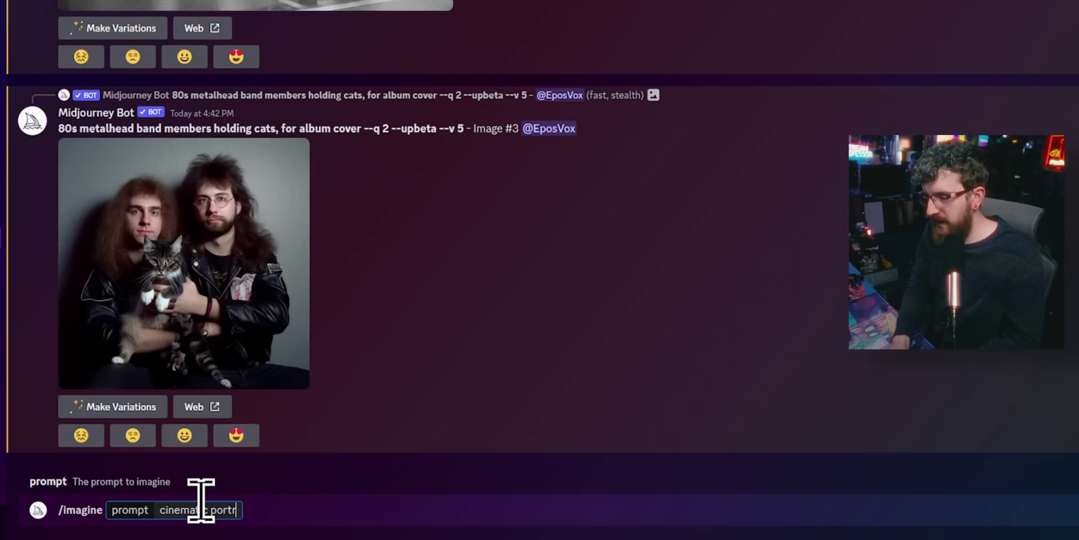
text(ait of a young woman with blonde hair and pink highlights, with blue eyes, with freckles, smilin)
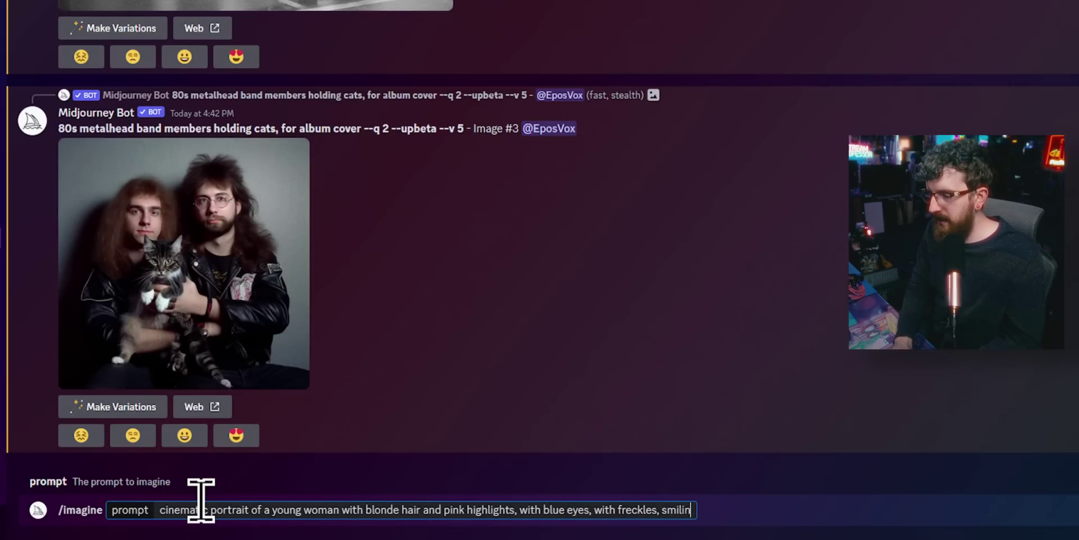
Step: Complete the prompt with "towards the sky, for Tinder, selfie, 35mm film photograph, realistic, 8k, cinematic lighting --ar 2:3" and submit it
text(the)
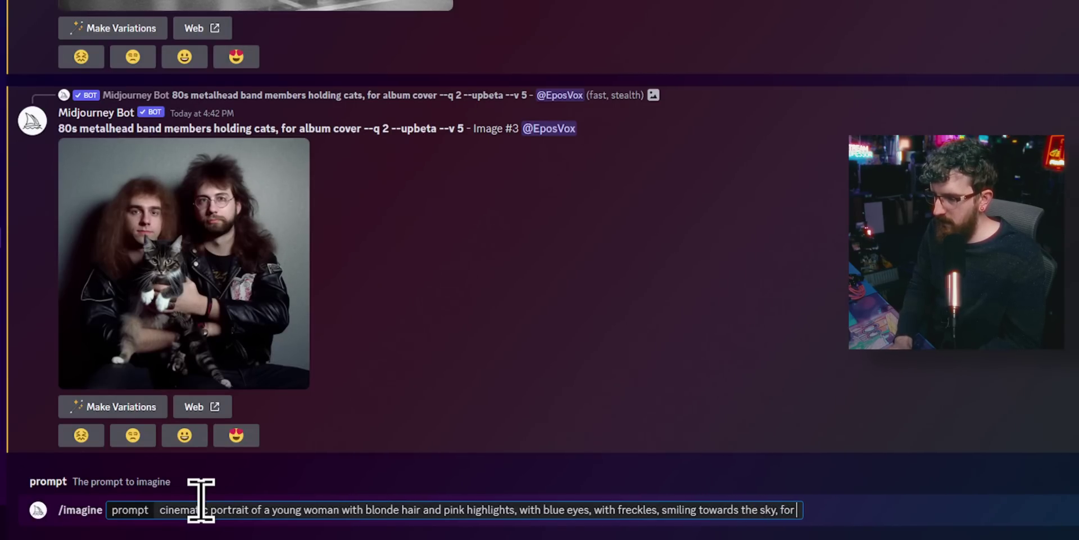
text(sky, for Tinder,)
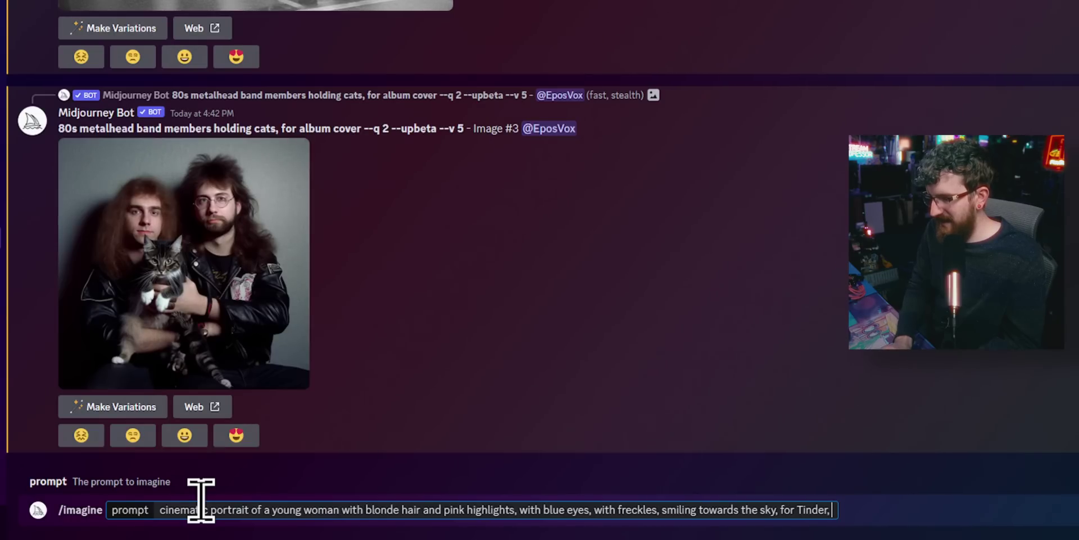
text( selfie, 35mm)
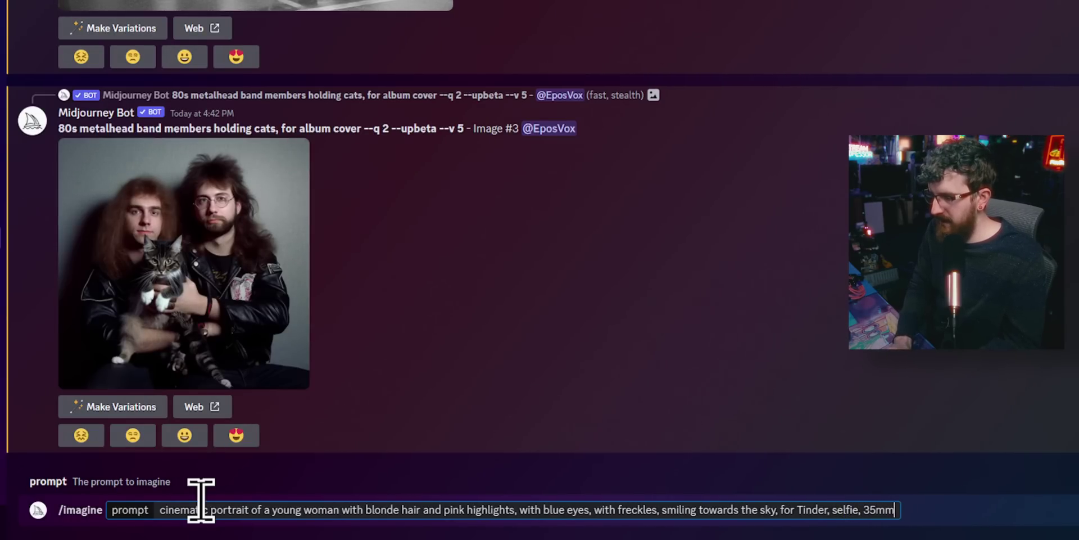
text( film photograp)
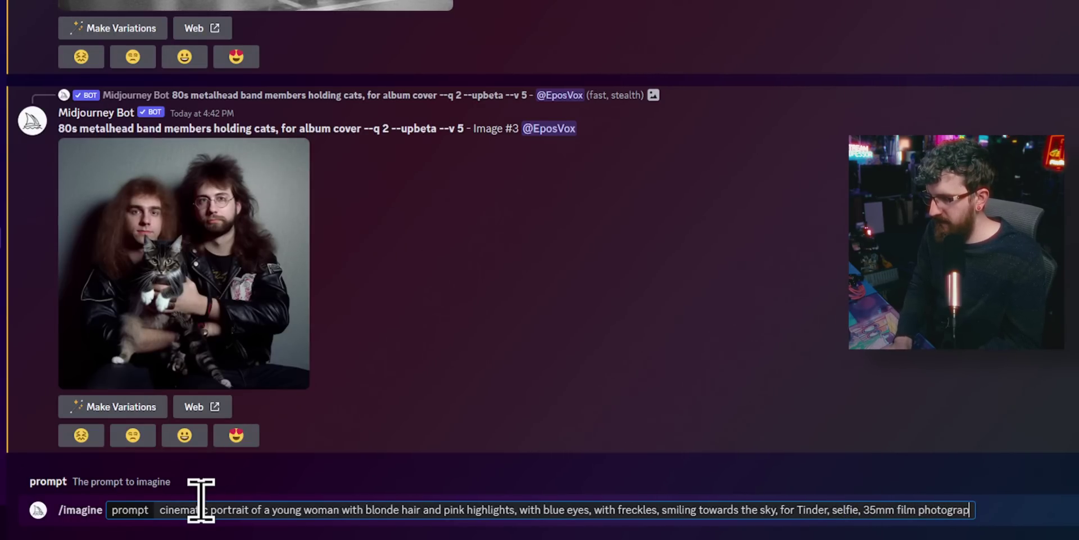
text(h, realistic, 8k, cinemat)
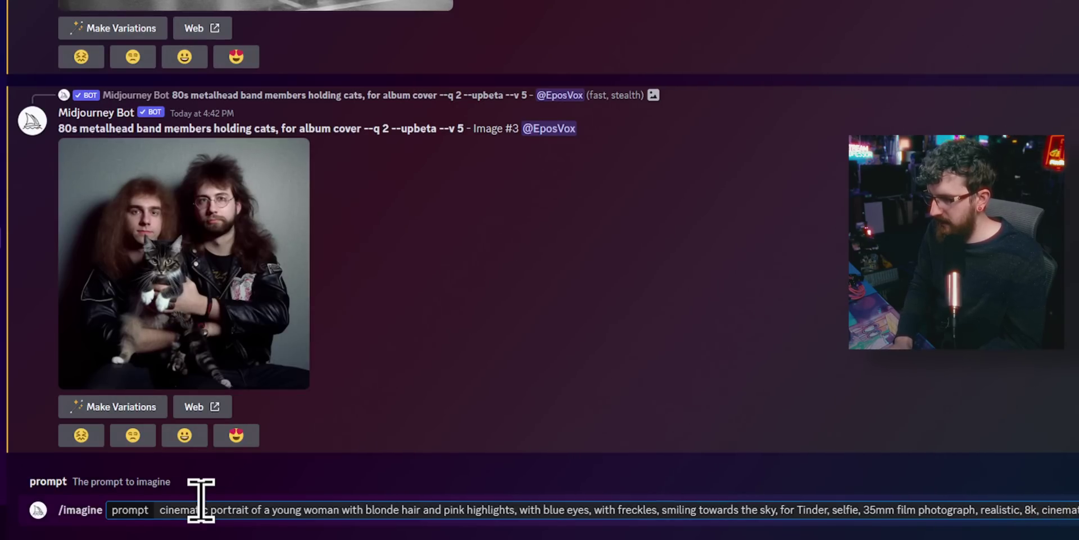
text(ic lighting --ar 2:3)
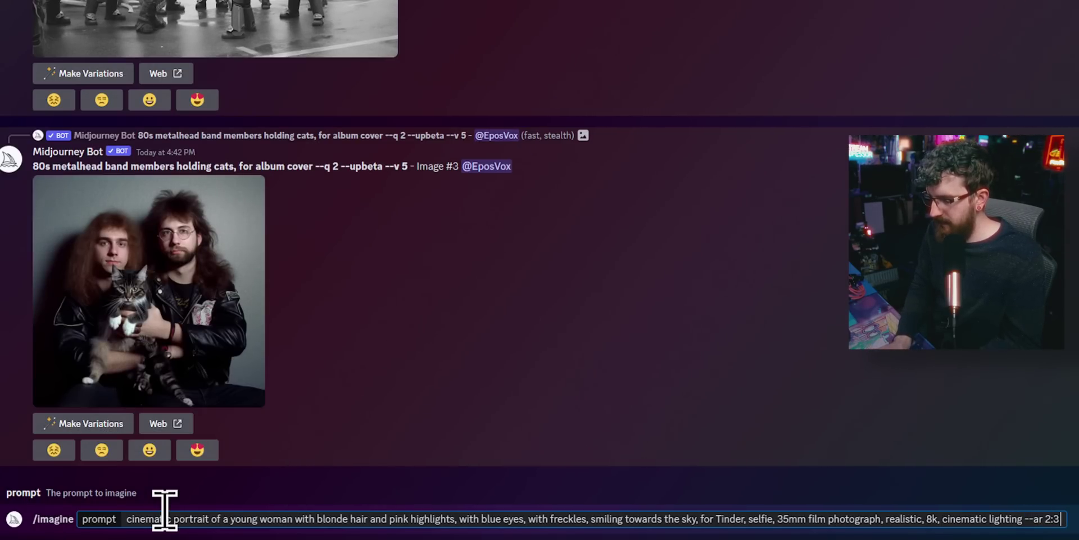
key(Return)
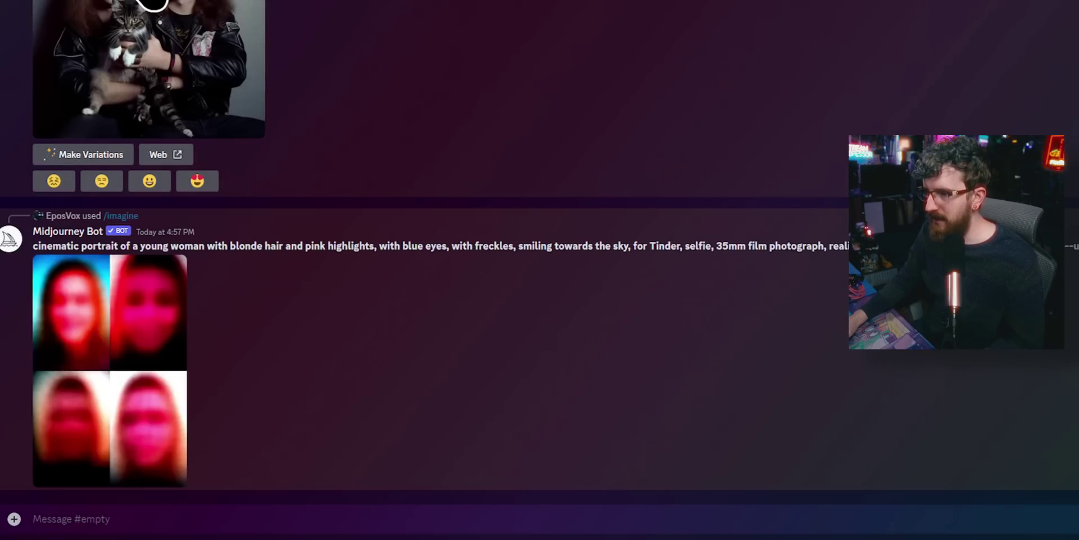
Step: Preview the portrait grid enlarged while it is still generating, and close the preview
click(152, 4)
click(188, 241)
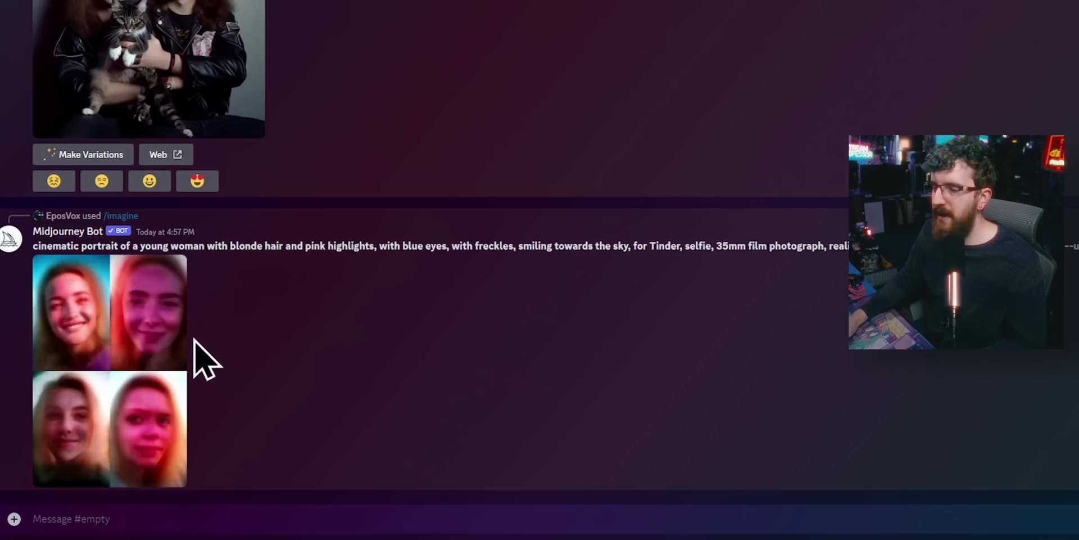
click(160, 334)
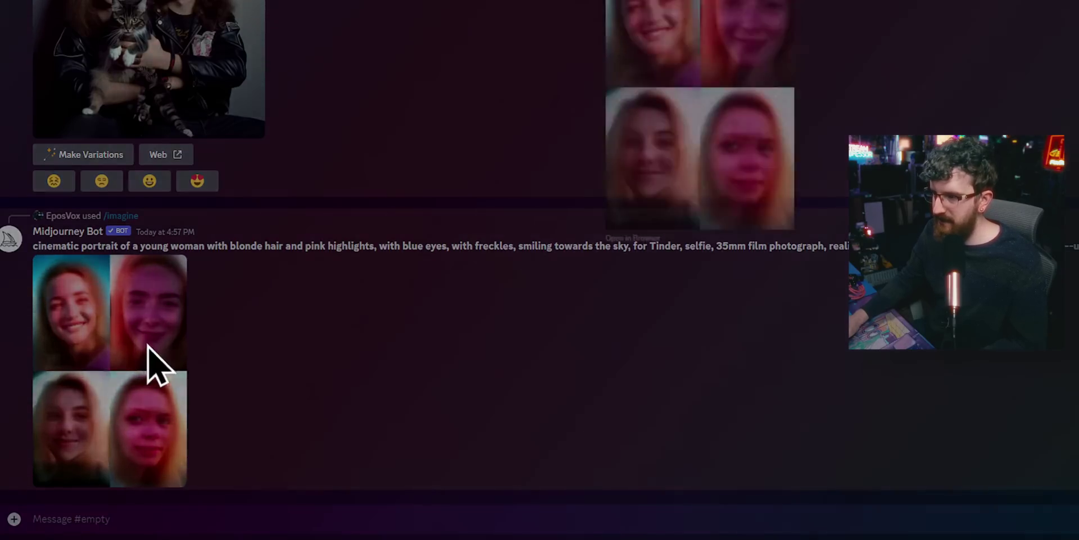
click(259, 333)
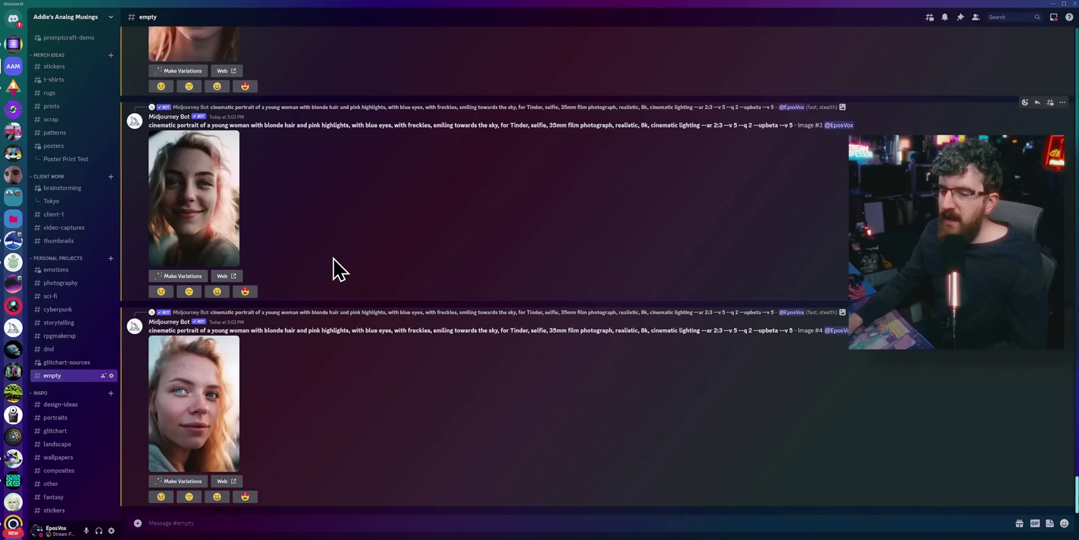
Step: View the first and second upscaled portraits of the blonde woman enlarged, closing each one
scroll(283, 242, up, 4)
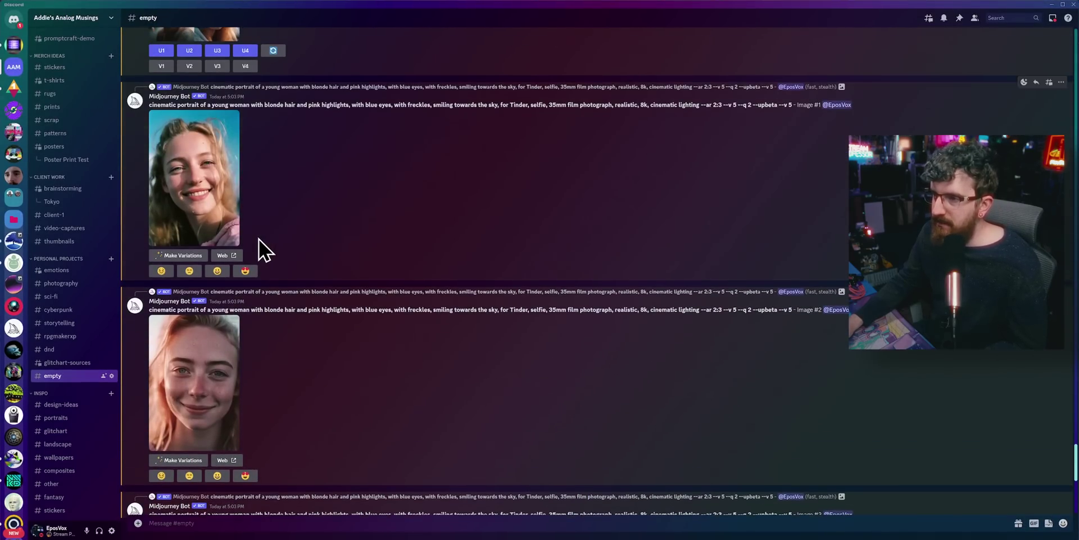
click(200, 208)
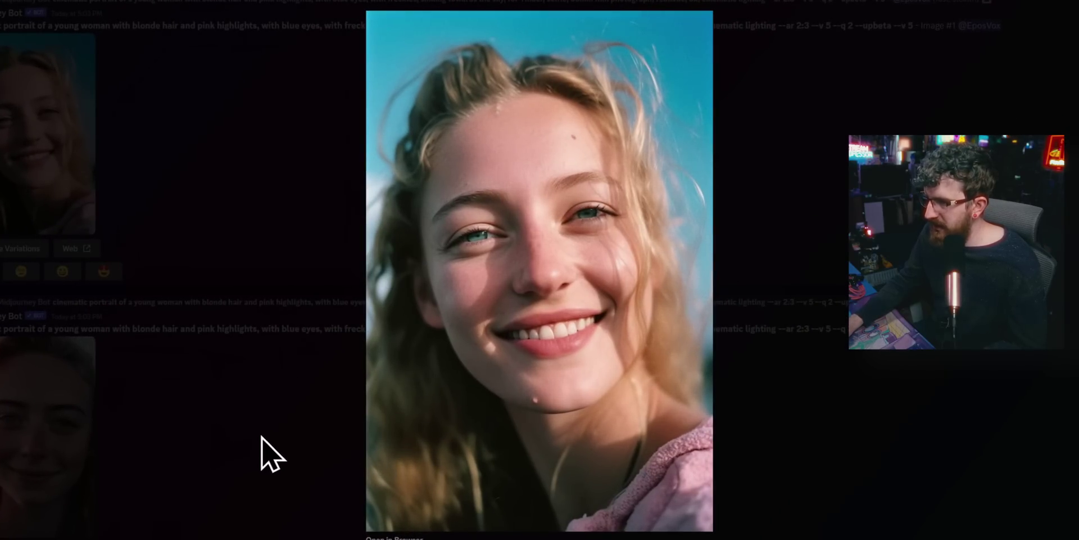
click(261, 453)
click(70, 382)
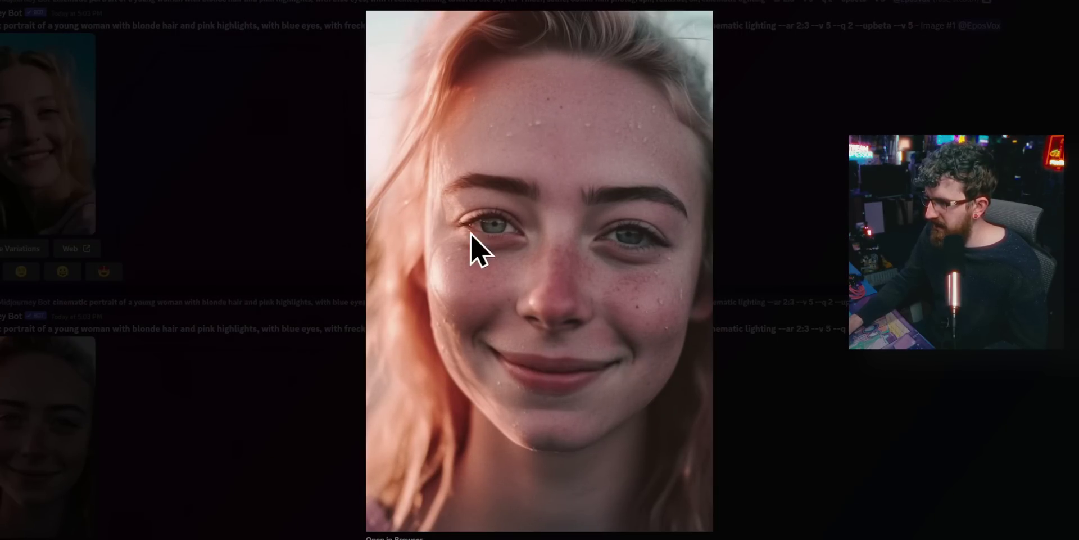
click(157, 366)
Step: View the third and fourth upscaled portraits enlarged to examine the freckles and pink highlights
scroll(96, 410, down, 1)
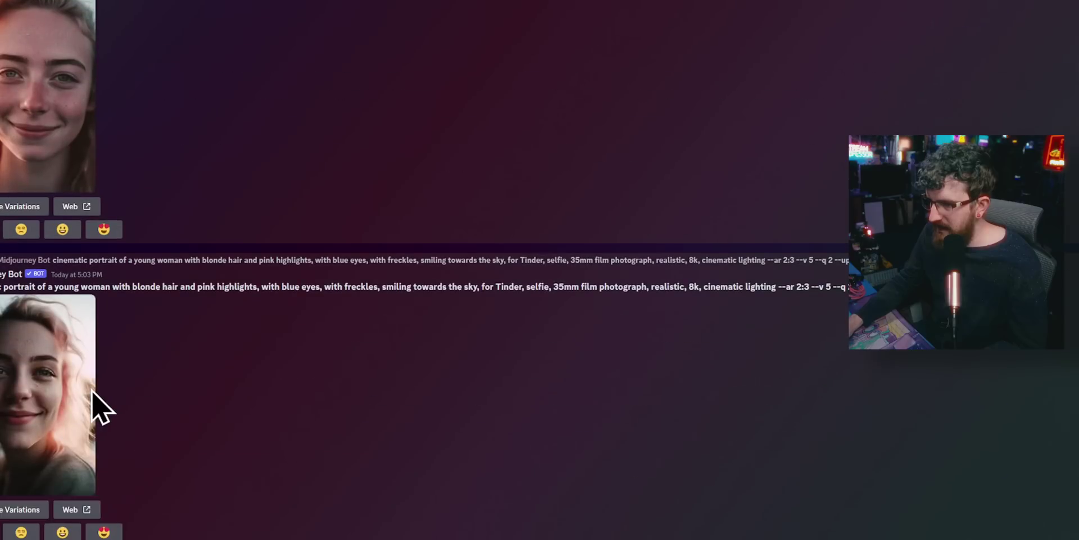
click(67, 381)
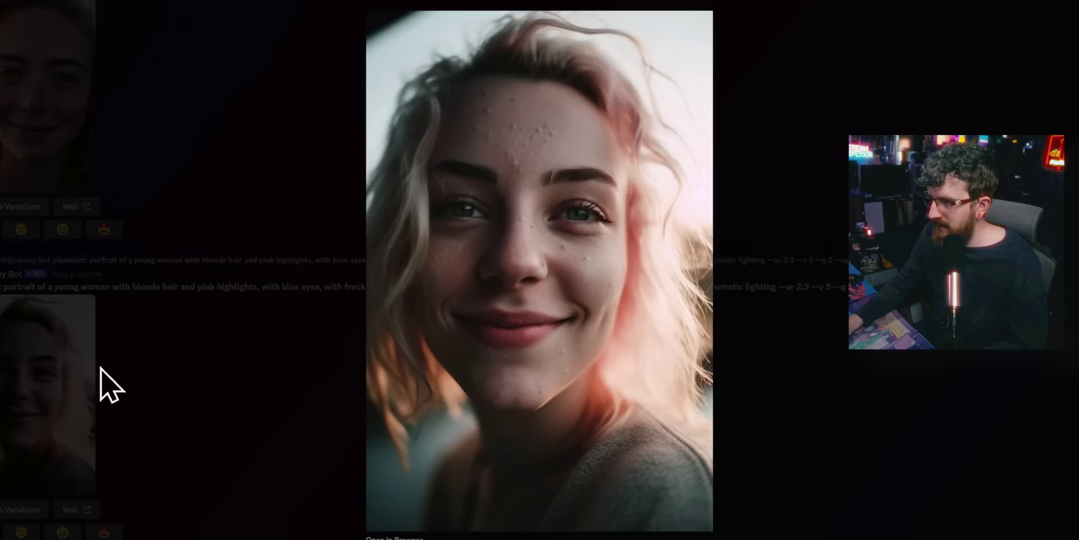
click(326, 374)
scroll(180, 429, up, 2)
click(56, 436)
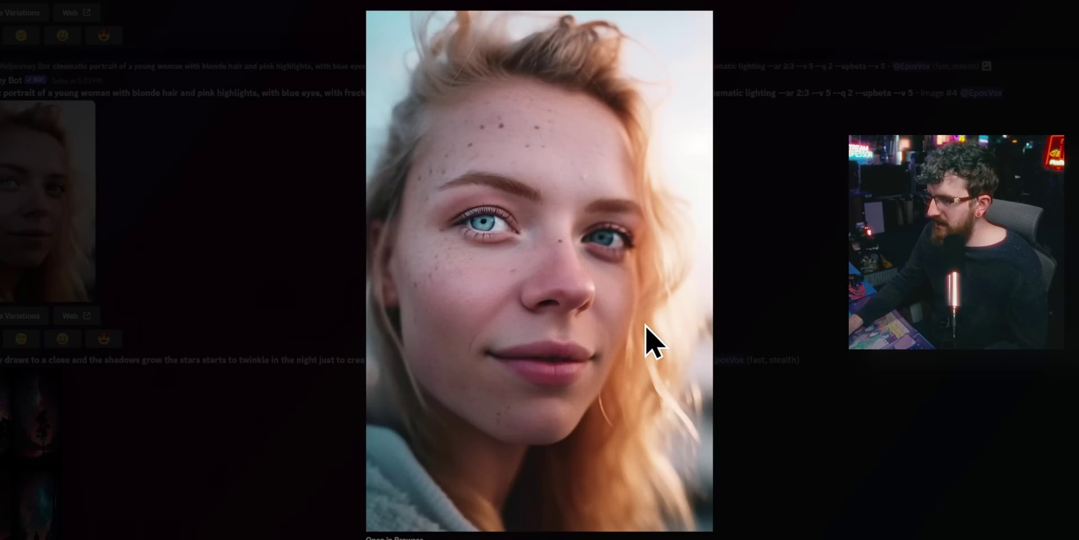
click(224, 272)
Step: Re-examine the third and second portraits enlarged, and return to the original four-image portrait grid
scroll(73, 267, up, 5)
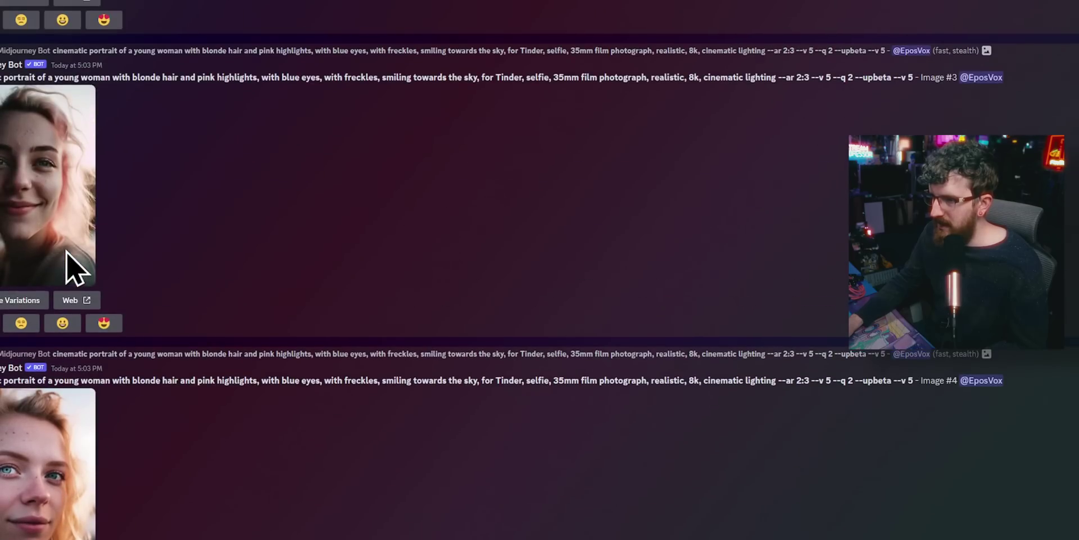
click(73, 267)
click(135, 281)
scroll(39, 181, up, 3)
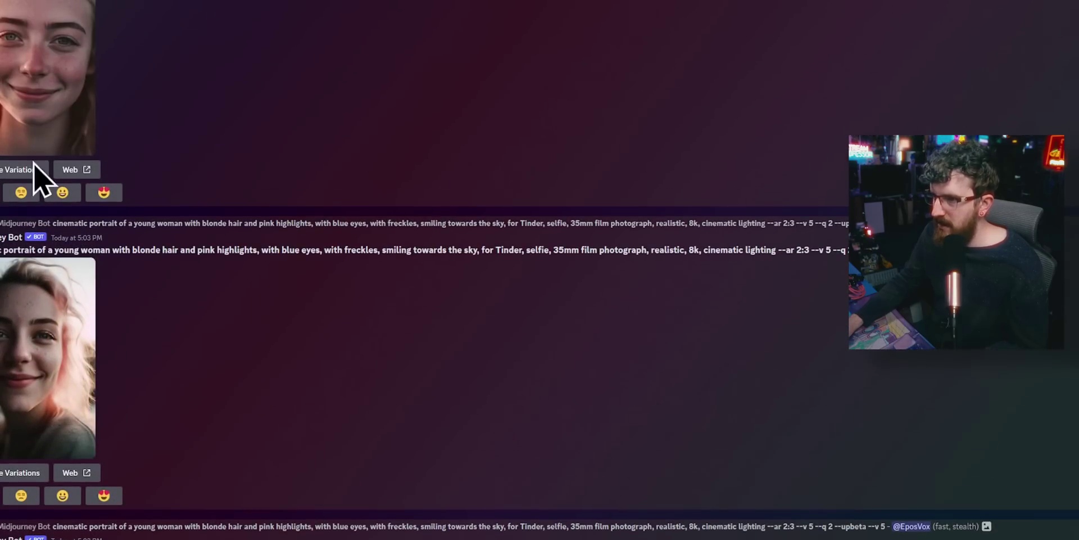
click(23, 95)
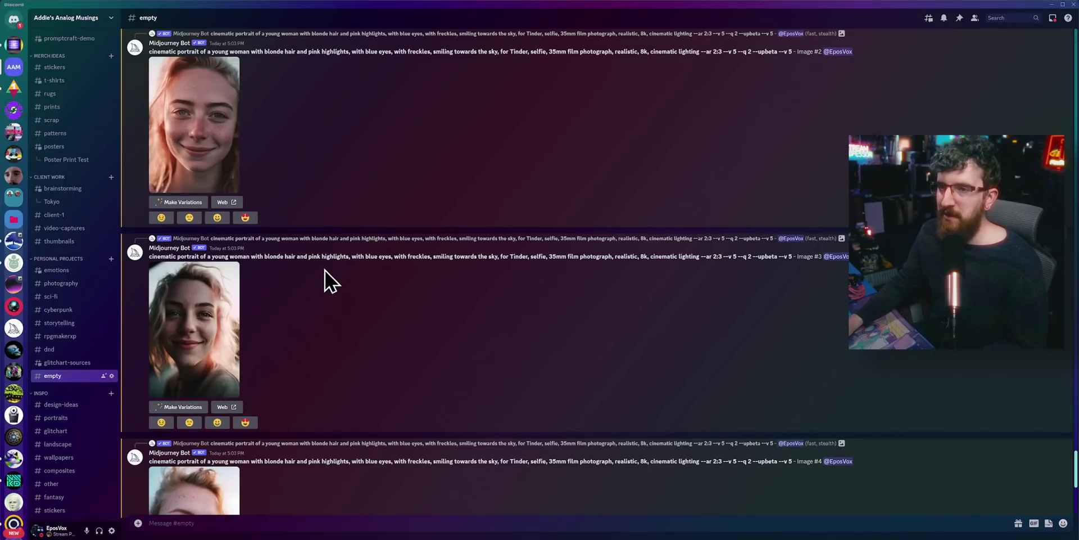
scroll(323, 269, up, 8)
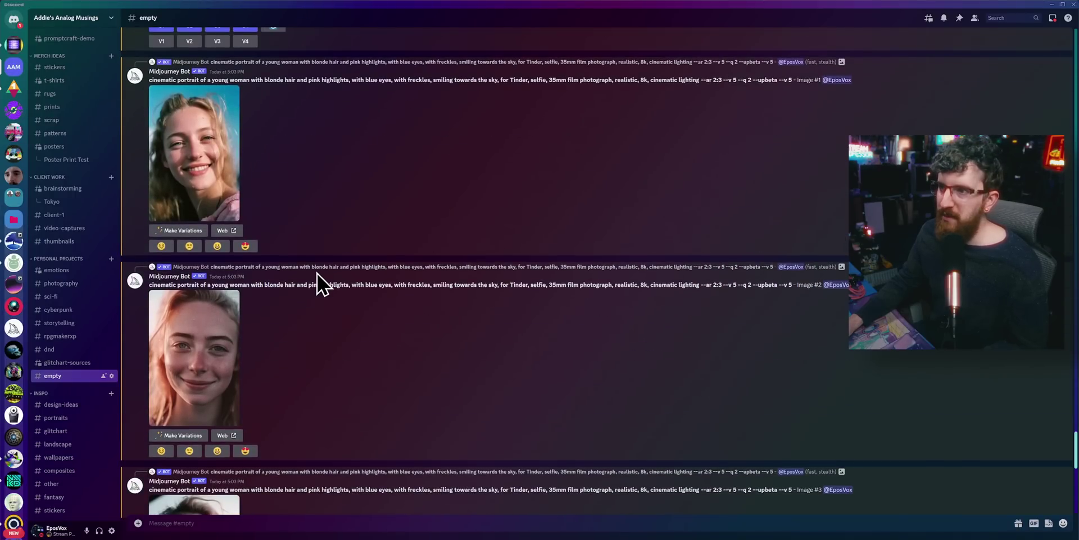
scroll(310, 292, up, 12)
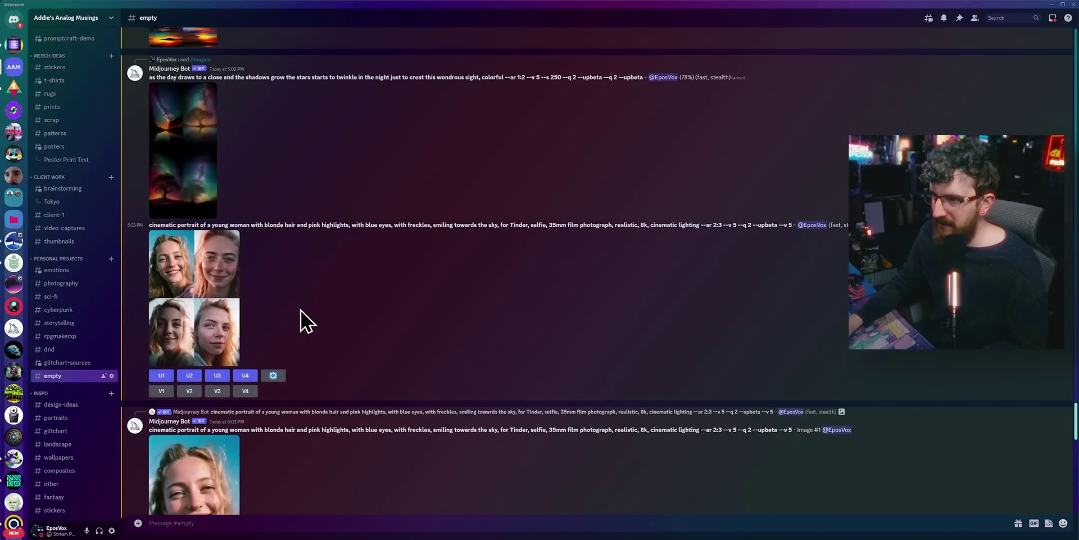
Step: Find the "hello darkness, my old friend" results and view the version 1 image grid enlarged
scroll(296, 292, up, 3)
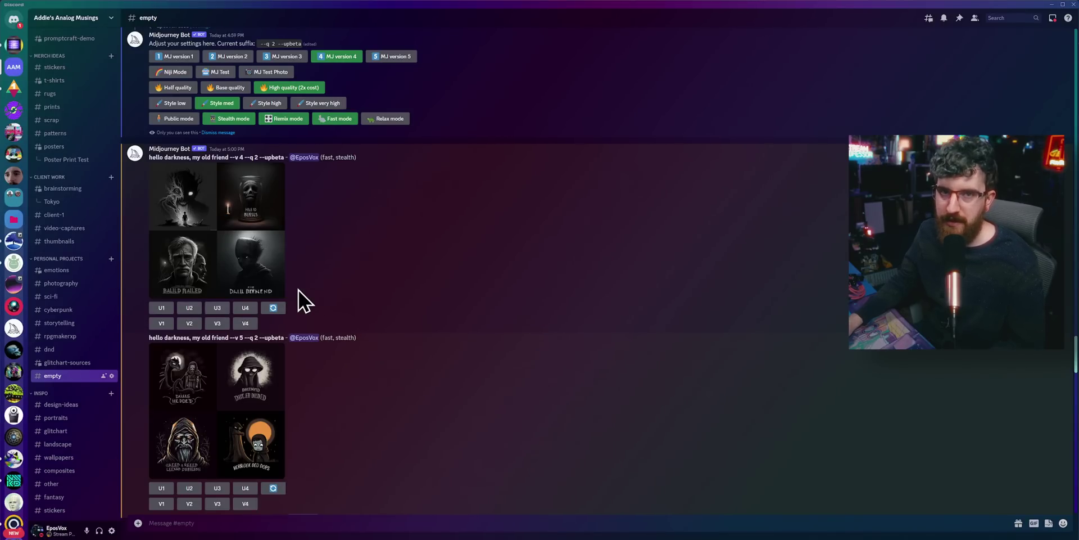
scroll(298, 289, down, 4)
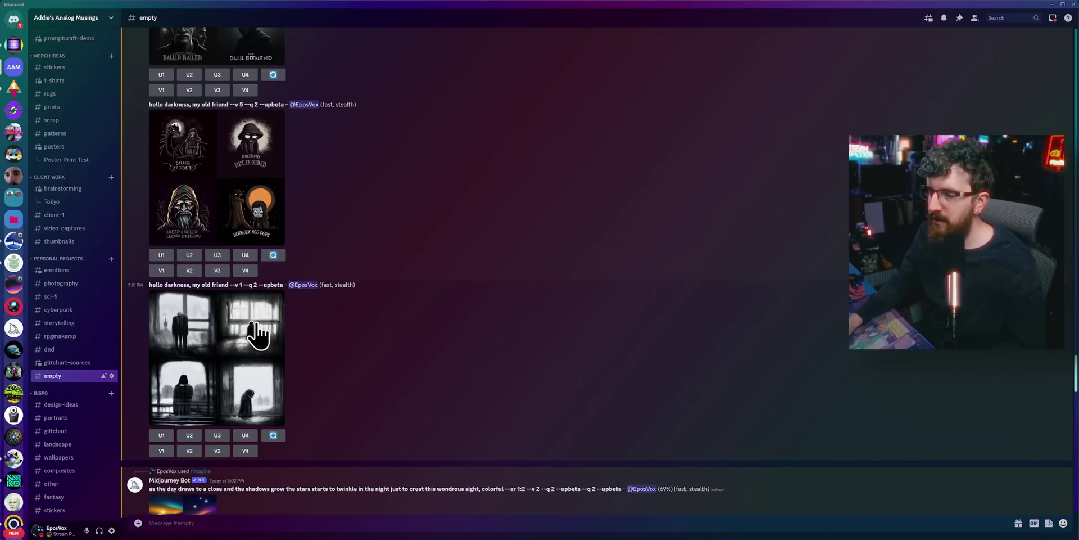
scroll(256, 326, up, 2)
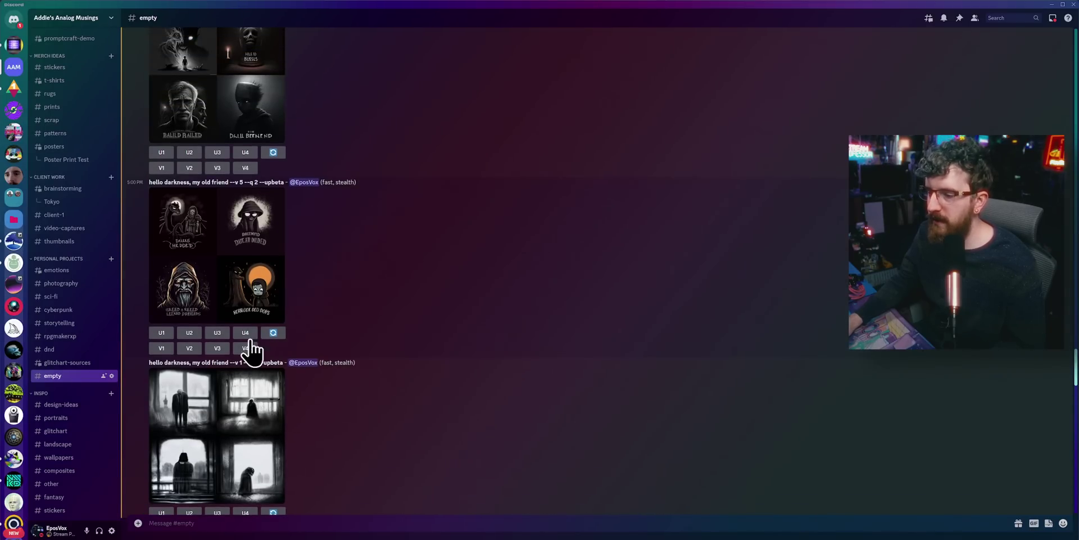
click(275, 404)
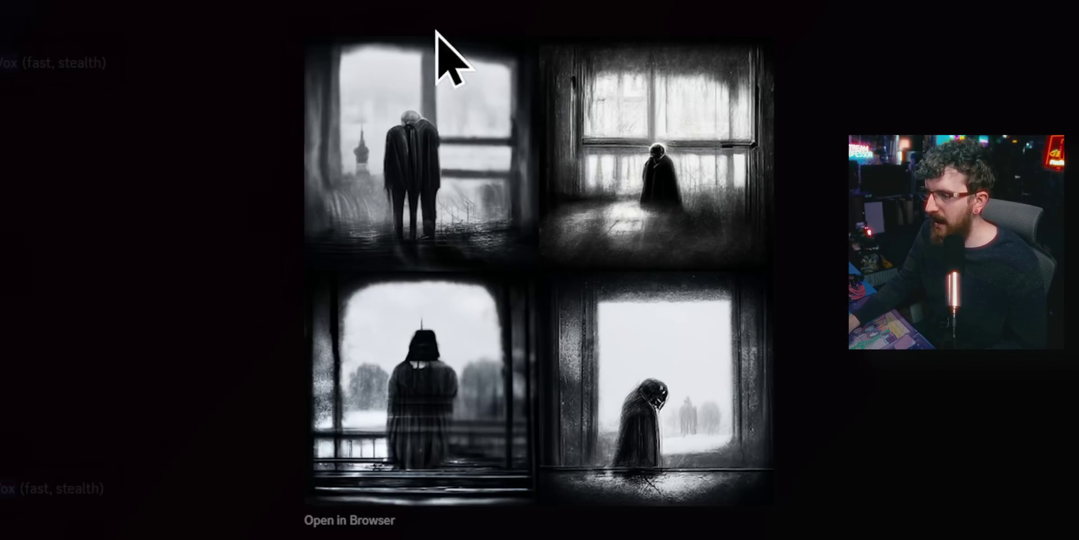
Step: View the version 4 and version 5 "hello darkness, my old friend" grids enlarged, closing each preview
click(140, 335)
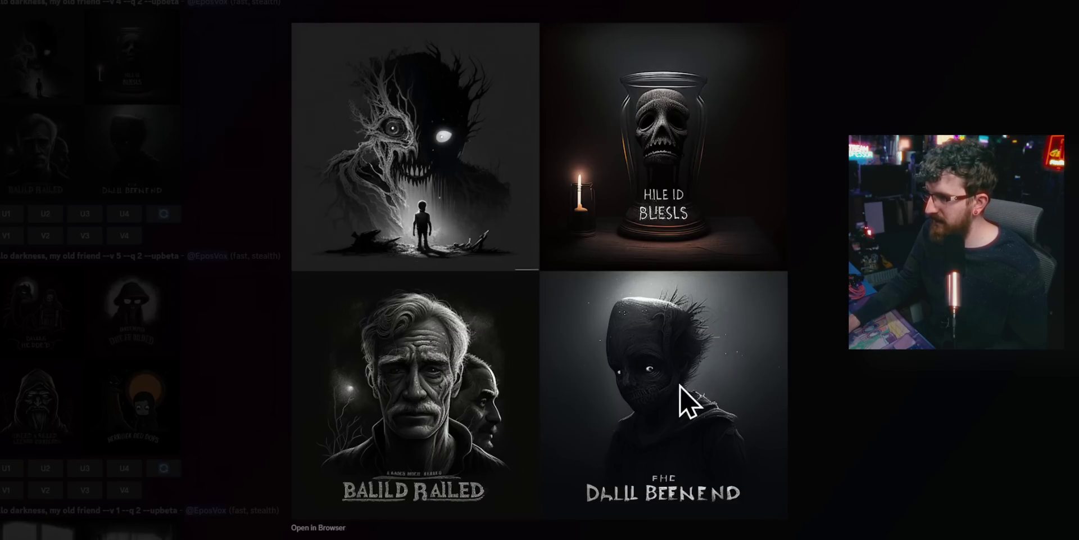
key(Escape)
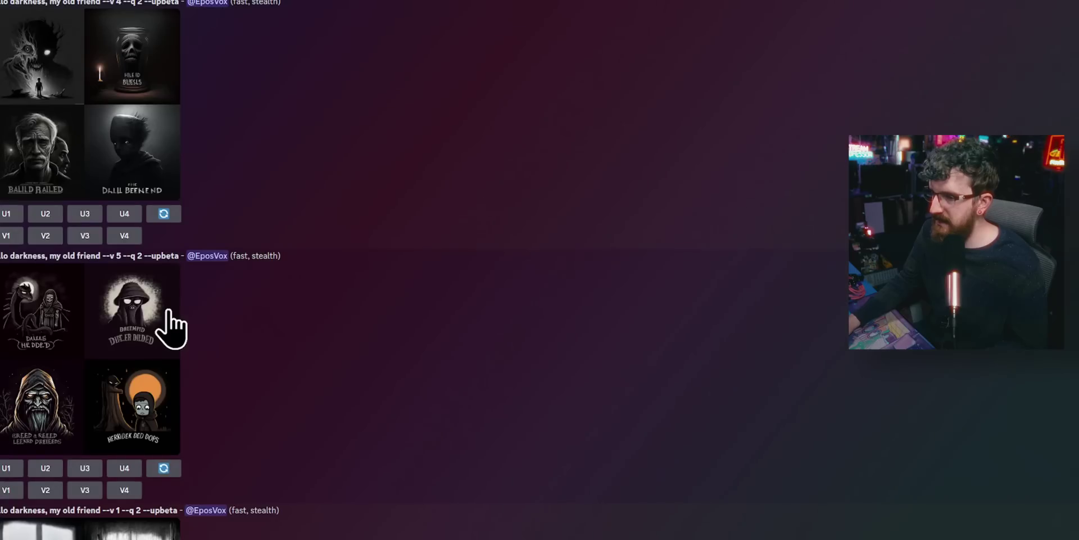
click(163, 312)
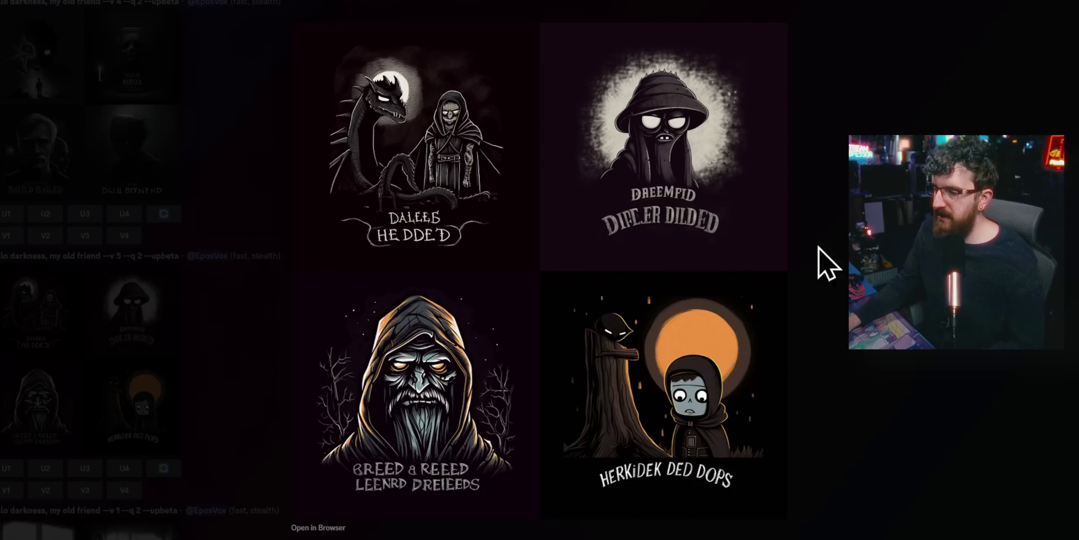
click(809, 261)
Step: Go to the twinkling-stars prompt results, highlight the version 2 prompt text, and view its grid enlarged before closing it
scroll(286, 393, down, 20)
scroll(276, 371, down, 10)
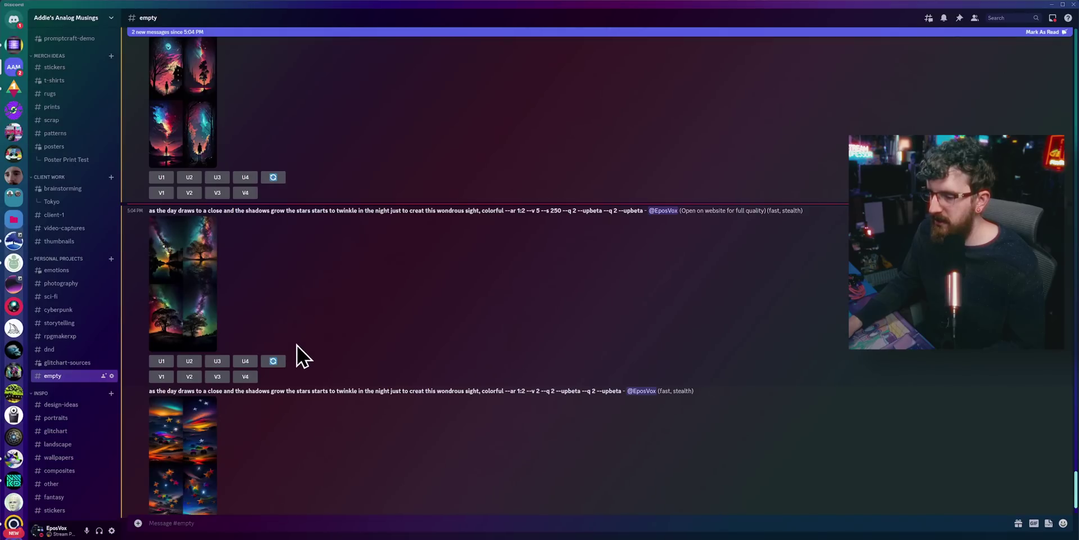
scroll(298, 364, down, 2)
drag(147, 326, 316, 331)
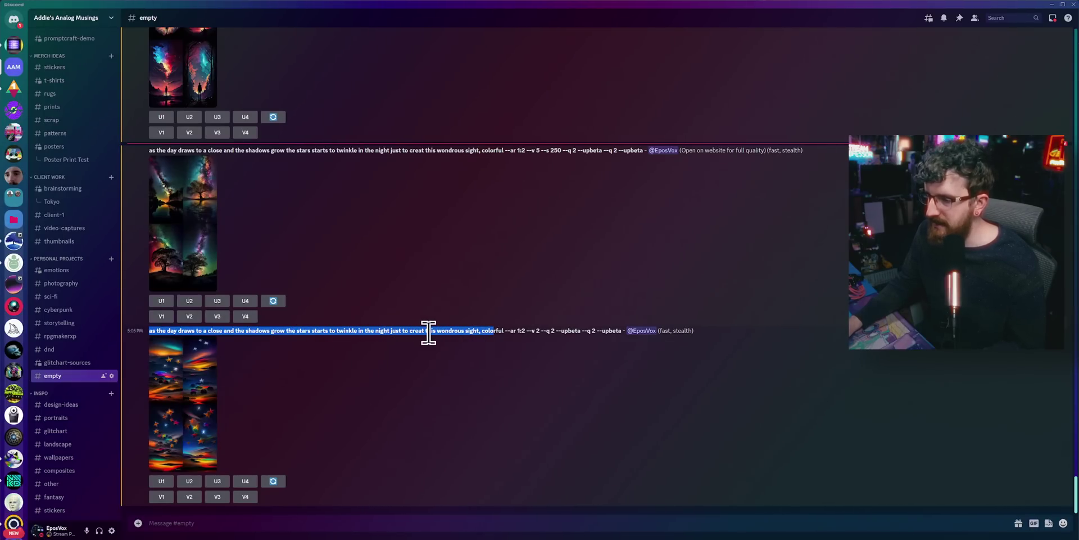
click(343, 329)
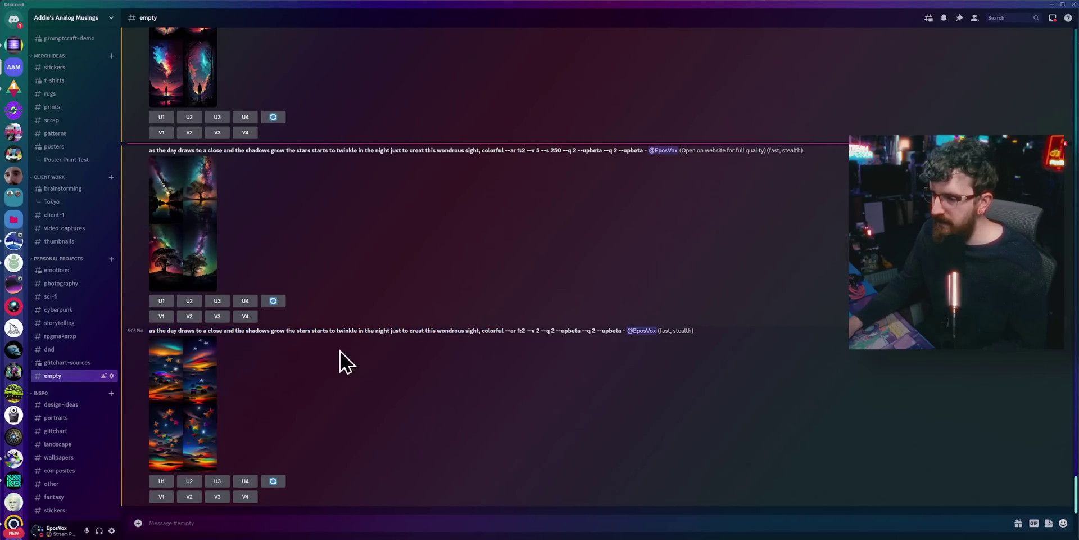
click(174, 387)
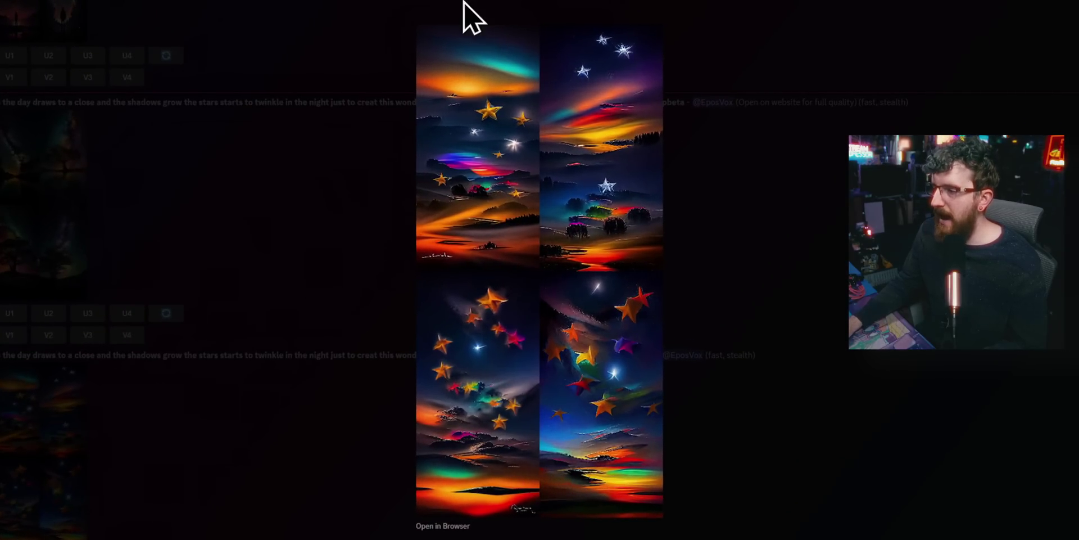
click(282, 169)
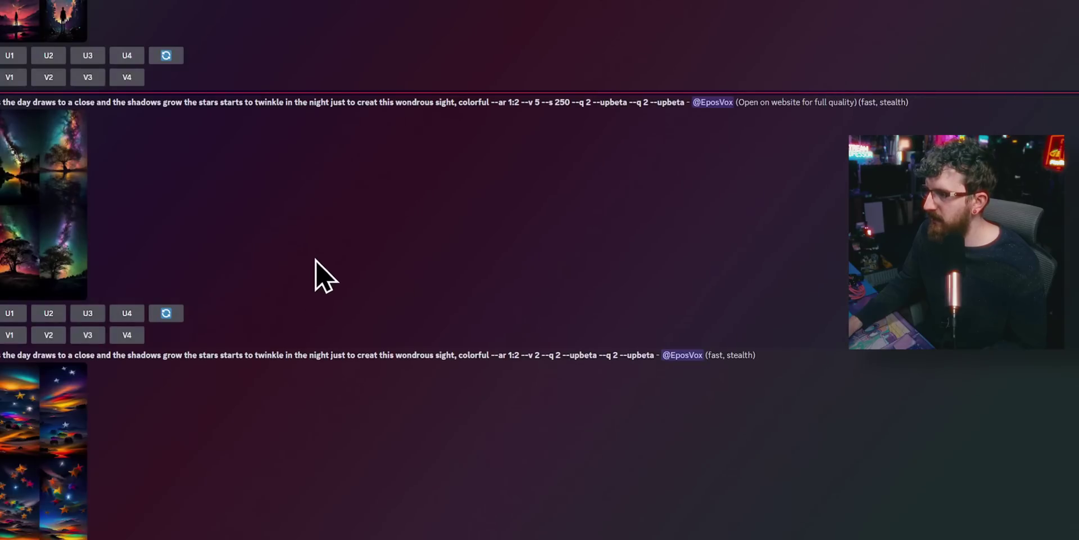
Step: View the version 4 and version 5 grids of the twinkling-stars prompt enlarged, closing each preview
scroll(317, 292, up, 5)
click(73, 222)
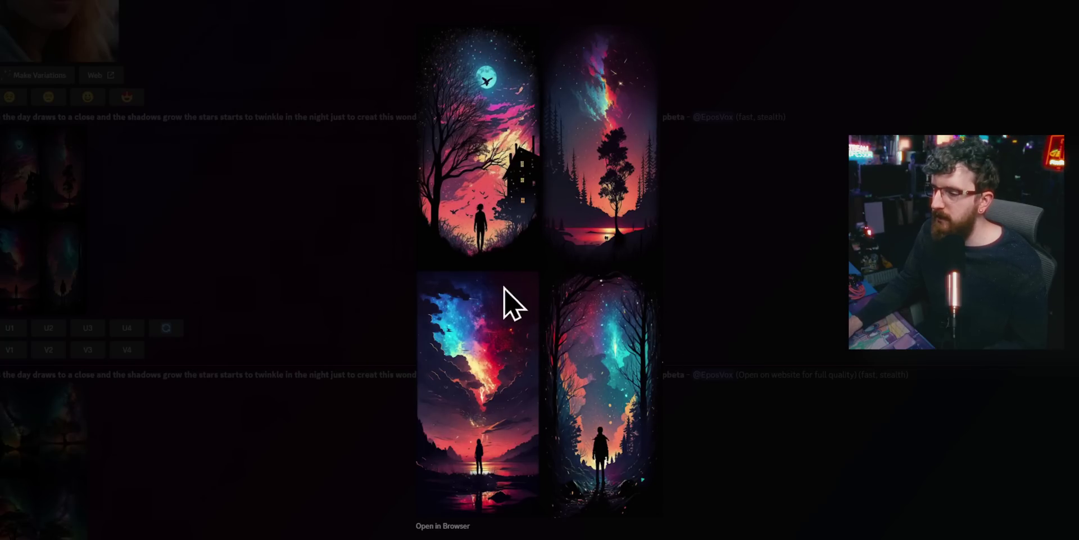
click(176, 284)
click(51, 450)
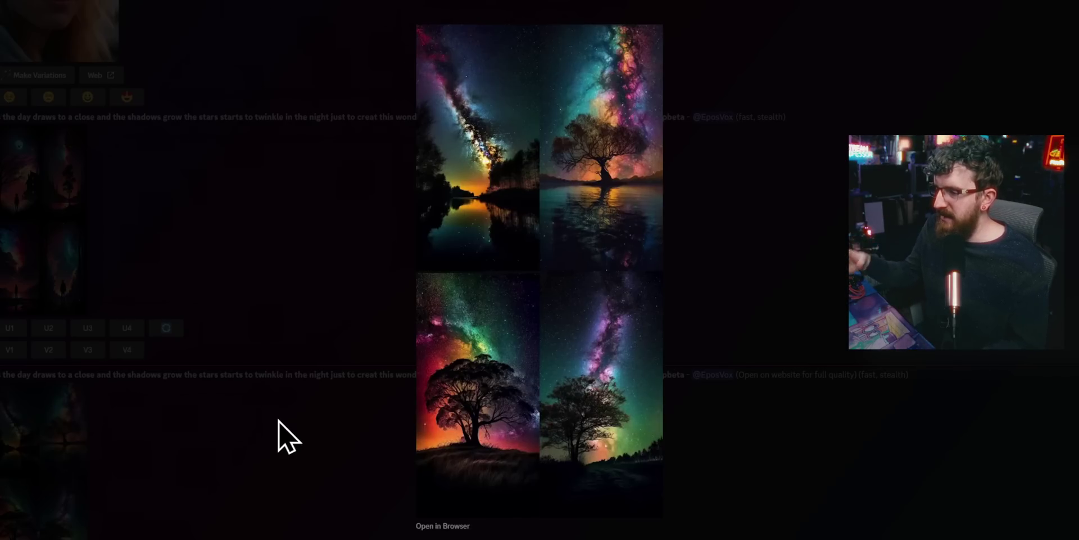
click(278, 437)
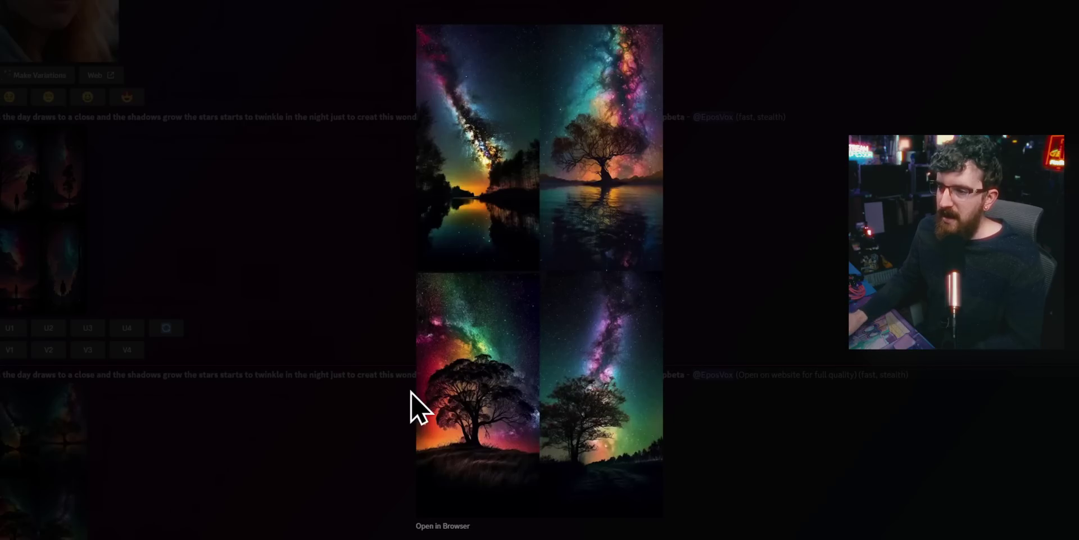
Step: Compare the version 4 and version 5 twinkling-stars grids once more, enlarging each and closing the previews
click(237, 259)
click(45, 198)
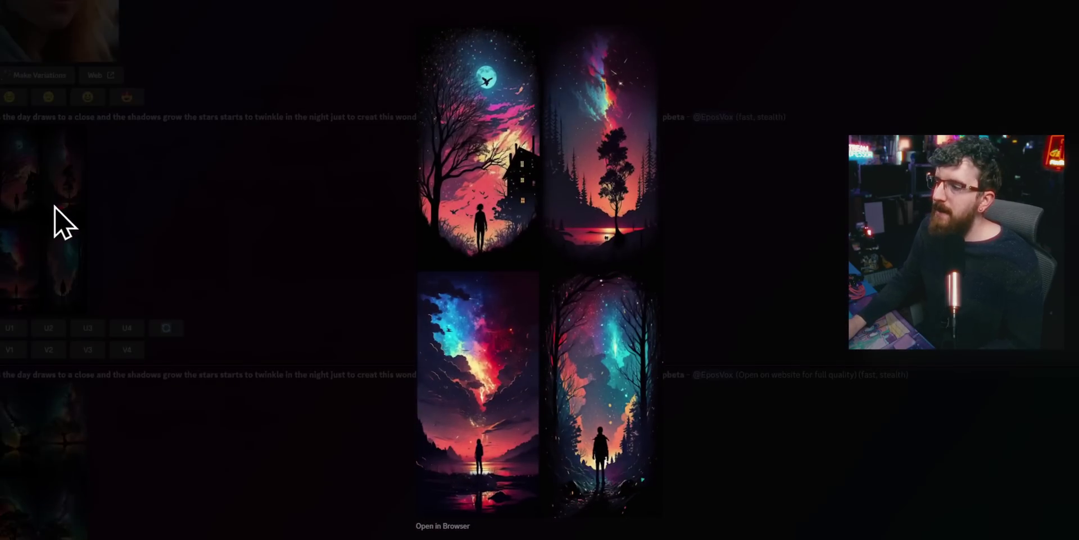
click(218, 217)
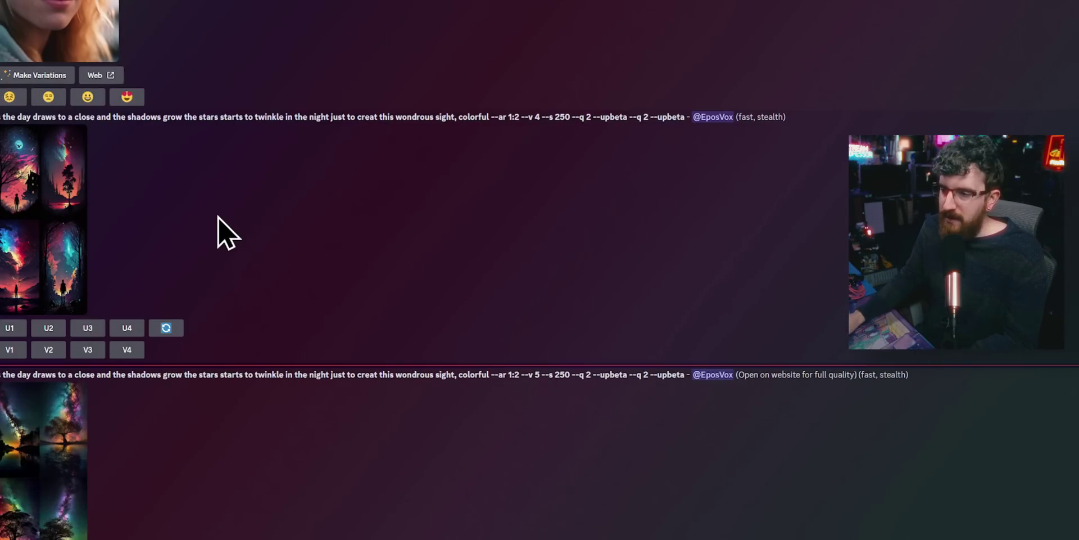
click(56, 433)
click(234, 388)
Step: Glance over the version 2 twinkling-stars result and return to the upscaled portraits of the blonde woman
scroll(230, 389, down, 5)
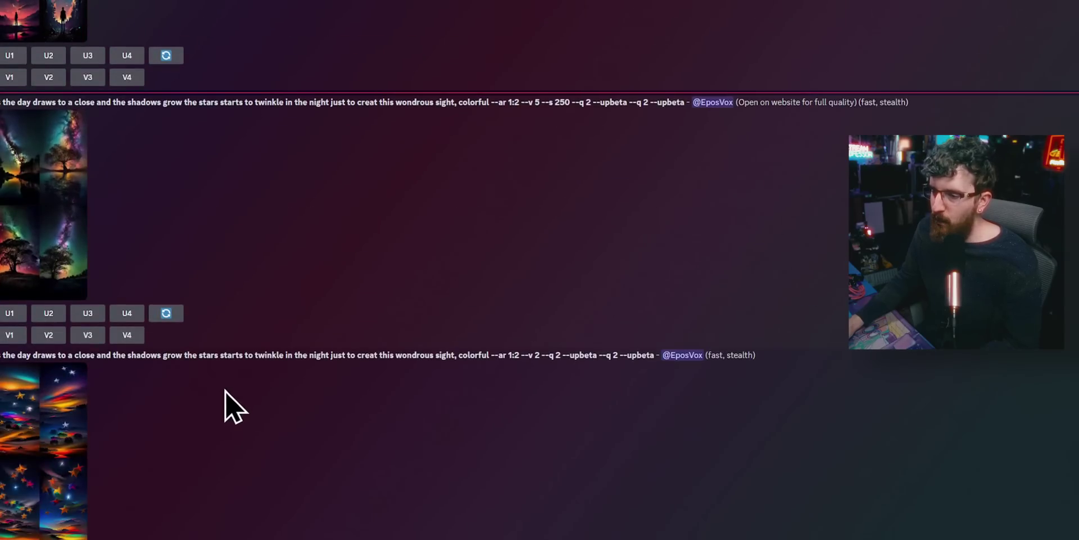
scroll(96, 379, up, 7)
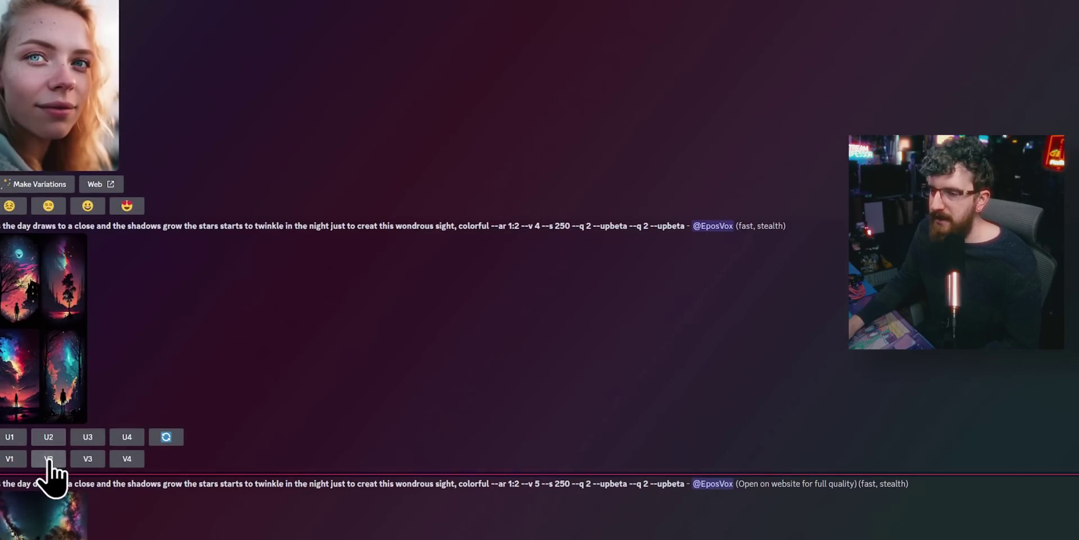
scroll(50, 468, up, 10)
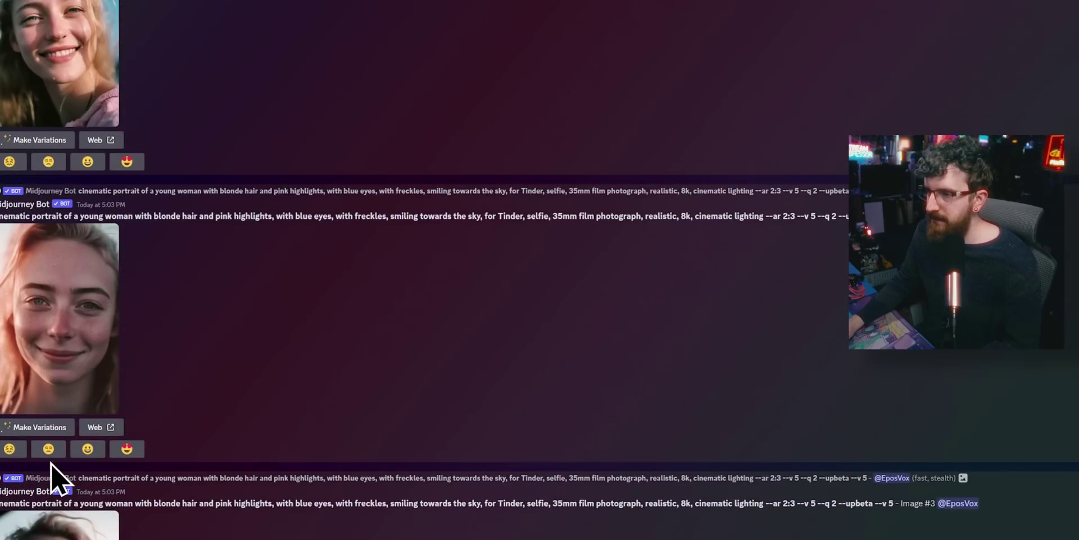